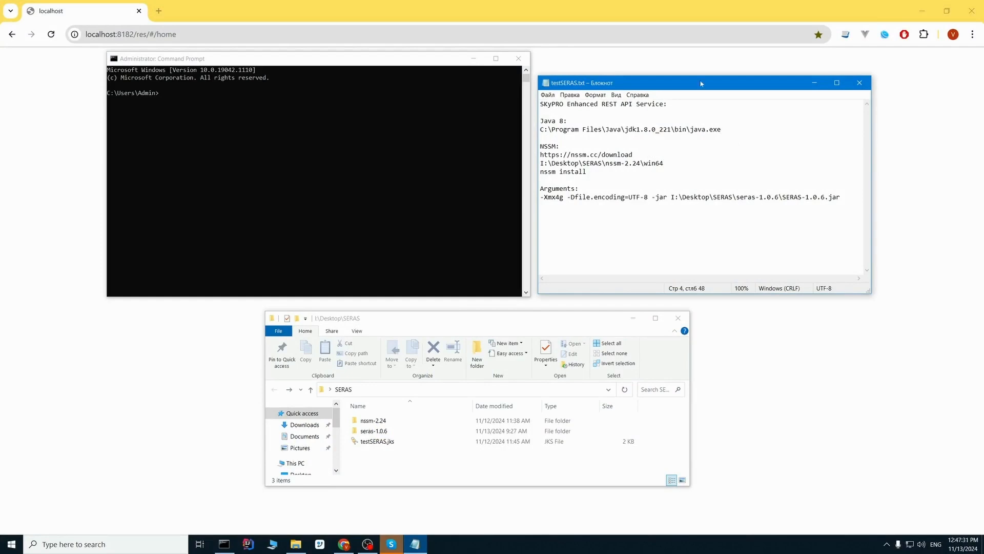
- Switch the console to I:\Desktop\SERAS\nssm-2.24\win64 with cd /d and copy the nssm install command
{"action": "left_click", "coordinate": [675, 163]}
{"action": "left_click_drag", "start_coordinate": [665, 163], "coordinate": [541, 163]}
{"action": "key", "text": "ctrl+c"}
{"action": "left_click", "coordinate": [313, 139]}
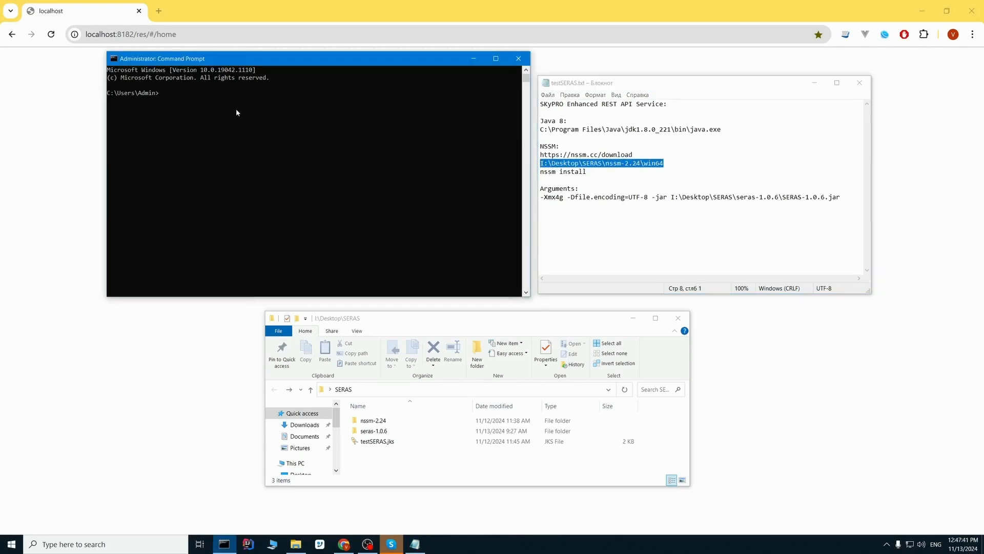
{"action": "type", "text": "cd /d"}
{"action": "key", "text": "ctrl+v"}
{"action": "key", "text": "Return"}
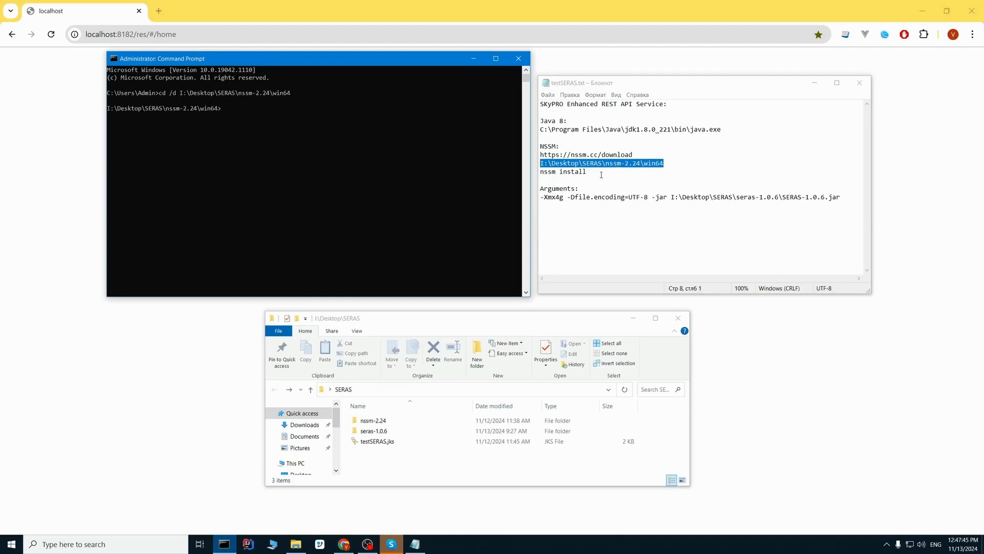
{"action": "left_click_drag", "start_coordinate": [601, 175], "coordinate": [540, 172]}
{"action": "key", "text": "ctrl+c"}
{"action": "left_click", "coordinate": [295, 107]}
- Run nssm install and set the application path to C:\Program Files\Java\jdk1.8.0_221\bin\java.exe
{"action": "key", "text": "ctrl+v"}
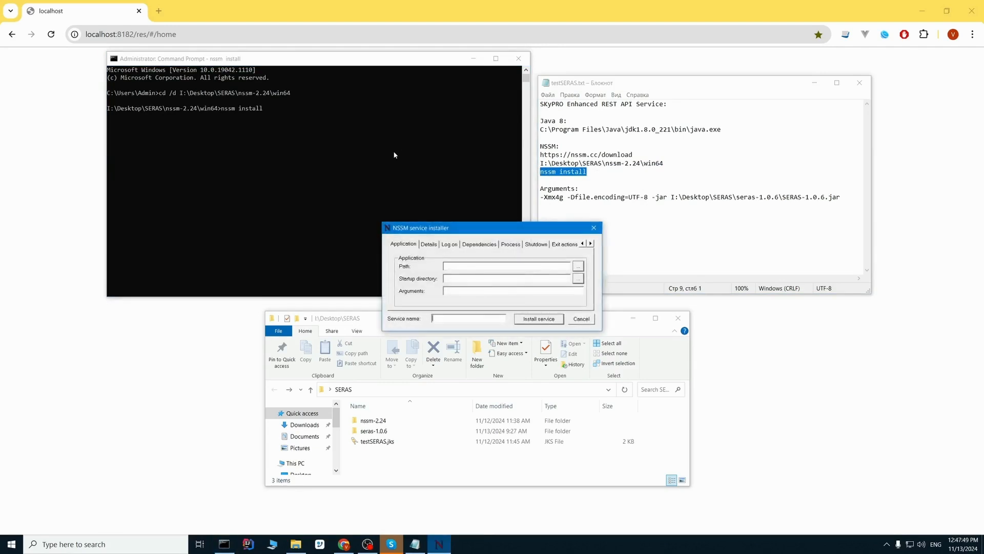
{"action": "left_click_drag", "start_coordinate": [485, 228], "coordinate": [410, 180]}
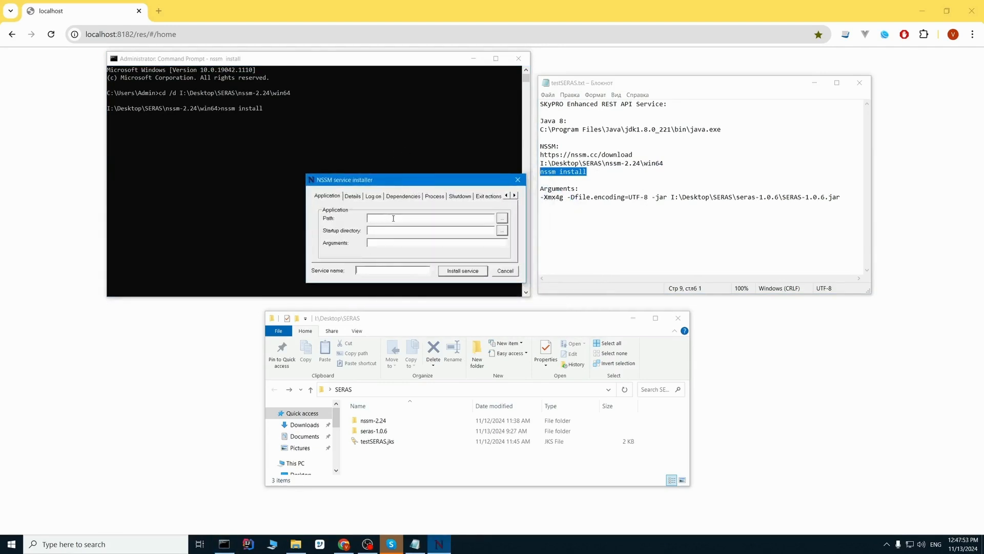
{"action": "left_click_drag", "start_coordinate": [721, 129], "coordinate": [540, 131]}
{"action": "key", "text": "ctrl+c"}
{"action": "left_click", "coordinate": [384, 217]}
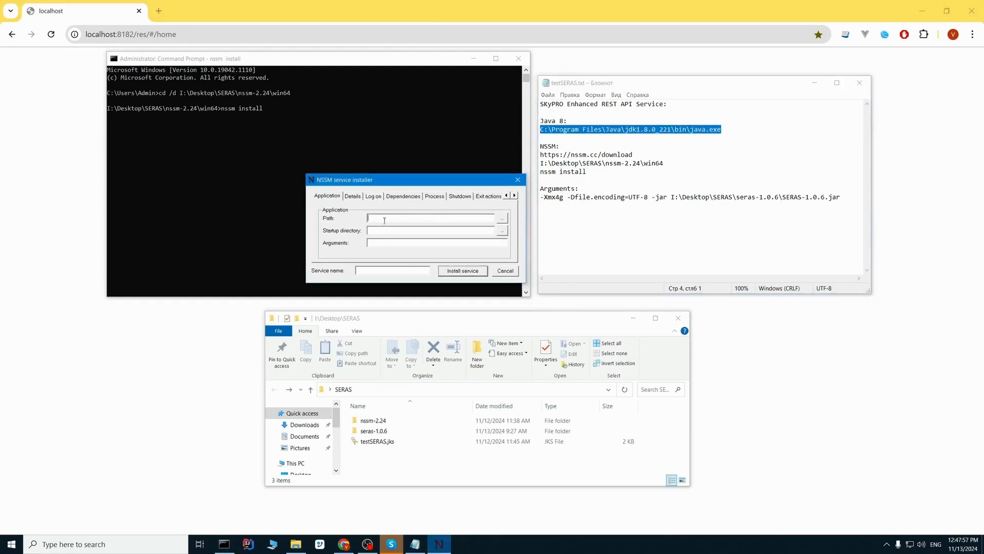
{"action": "key", "text": "ctrl+v"}
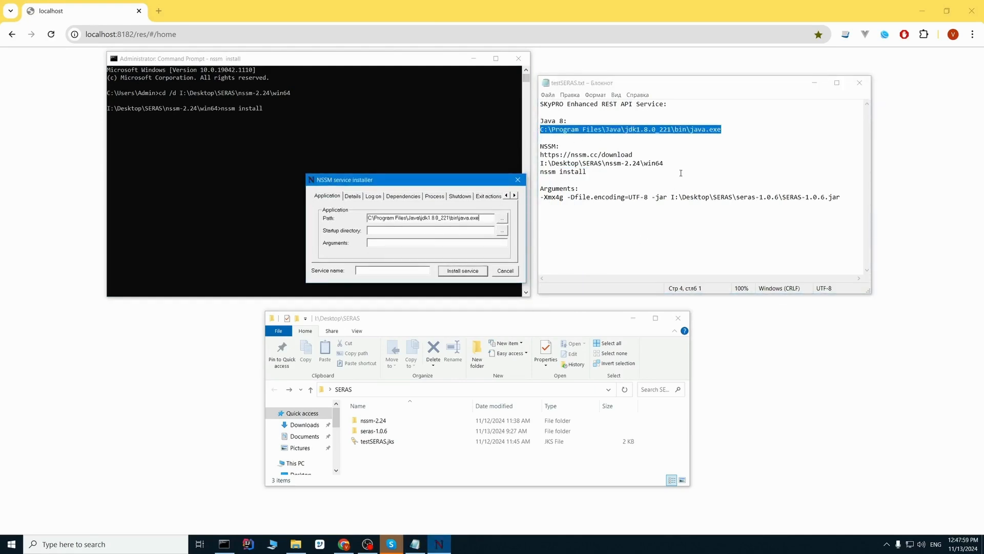
- Set the startup directory to I:\Desktop\SERAS\seras-1.0.6
{"action": "left_click", "coordinate": [669, 164]}
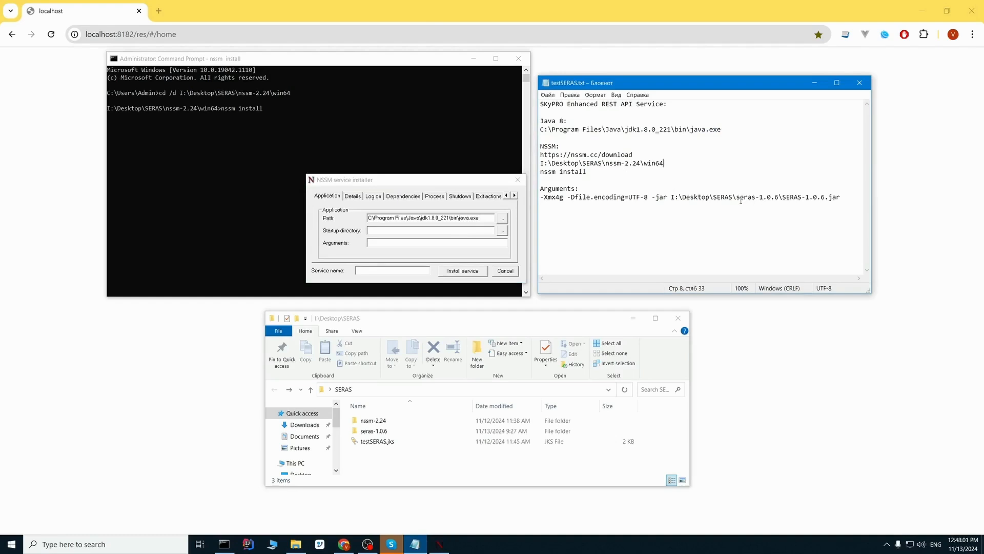
{"action": "left_click_drag", "start_coordinate": [779, 197], "coordinate": [670, 197]}
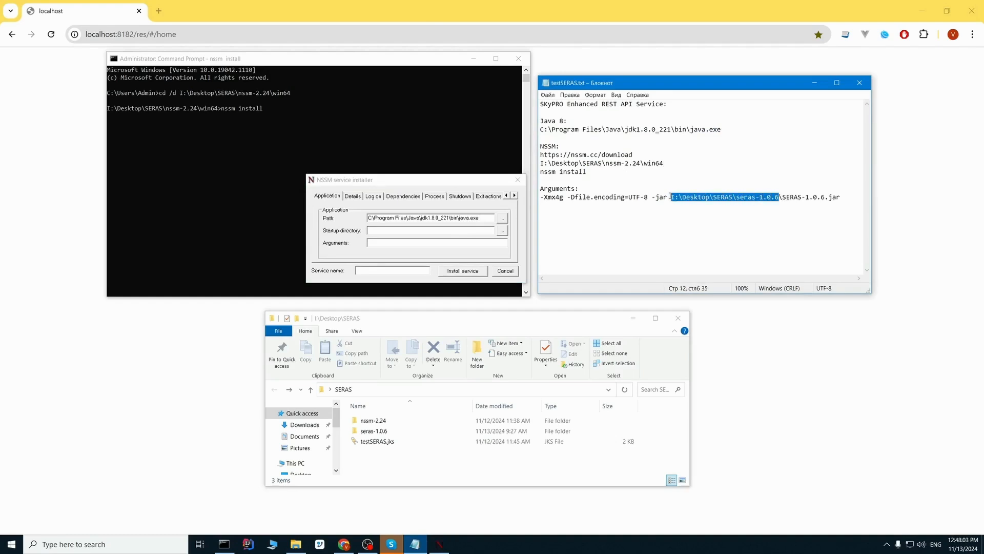
{"action": "left_click", "coordinate": [367, 231]}
{"action": "key", "text": "ctrl+v"}
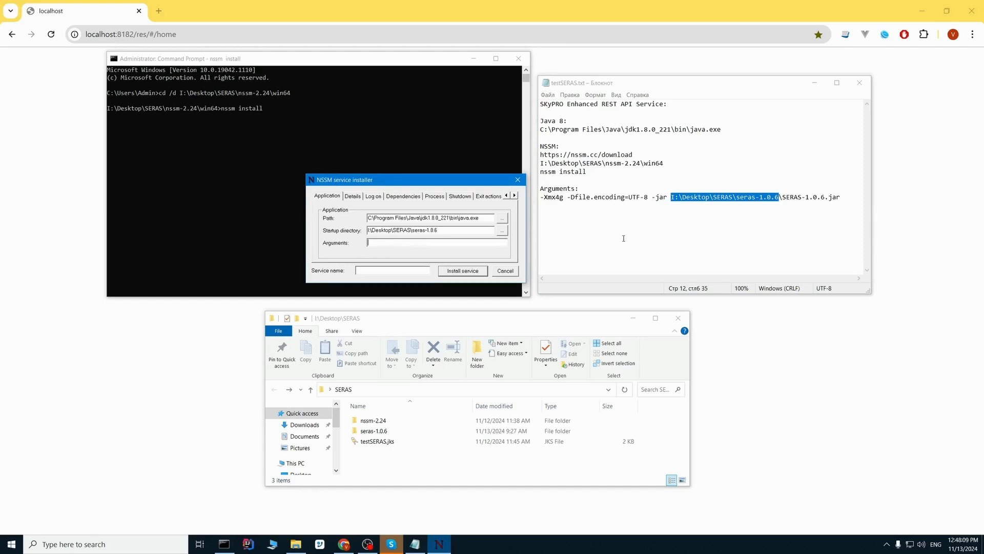
{"action": "left_click", "coordinate": [740, 197]}
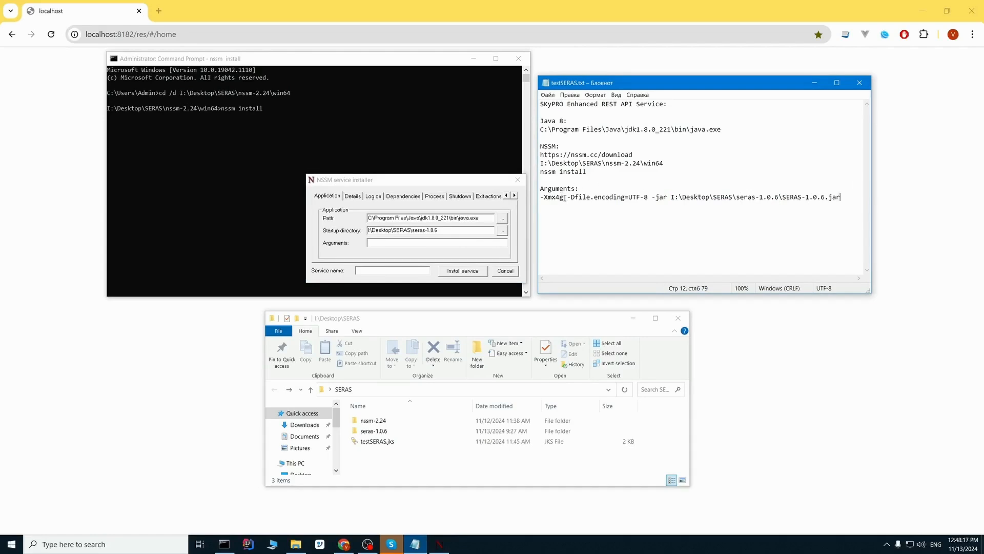
{"action": "left_click_drag", "start_coordinate": [564, 198], "coordinate": [540, 198]}
{"action": "left_click", "coordinate": [563, 198]}
- Paste the Java arguments line and set the service name to SERAS
{"action": "left_click_drag", "start_coordinate": [845, 198], "coordinate": [540, 197]}
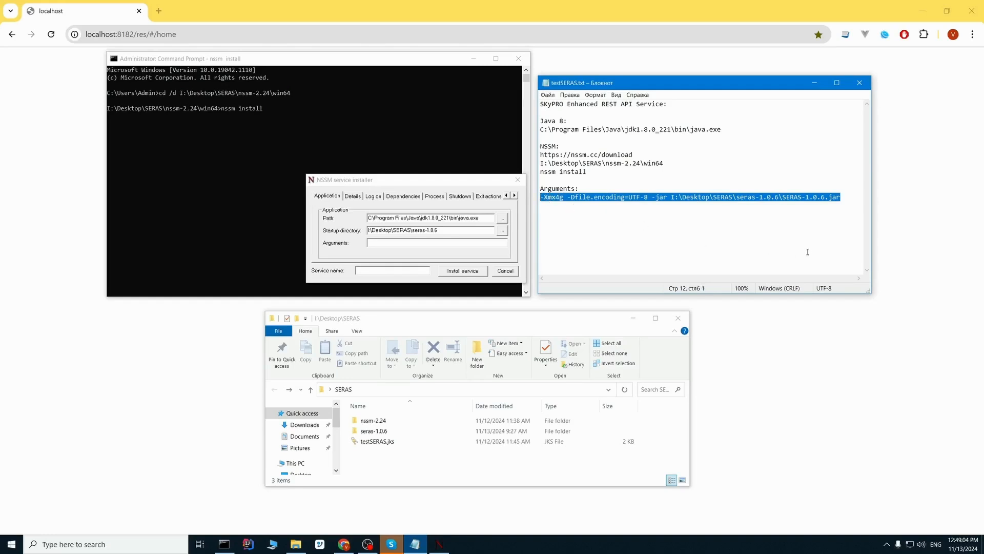
{"action": "key", "text": "ctrl+c"}
{"action": "left_click", "coordinate": [446, 186]}
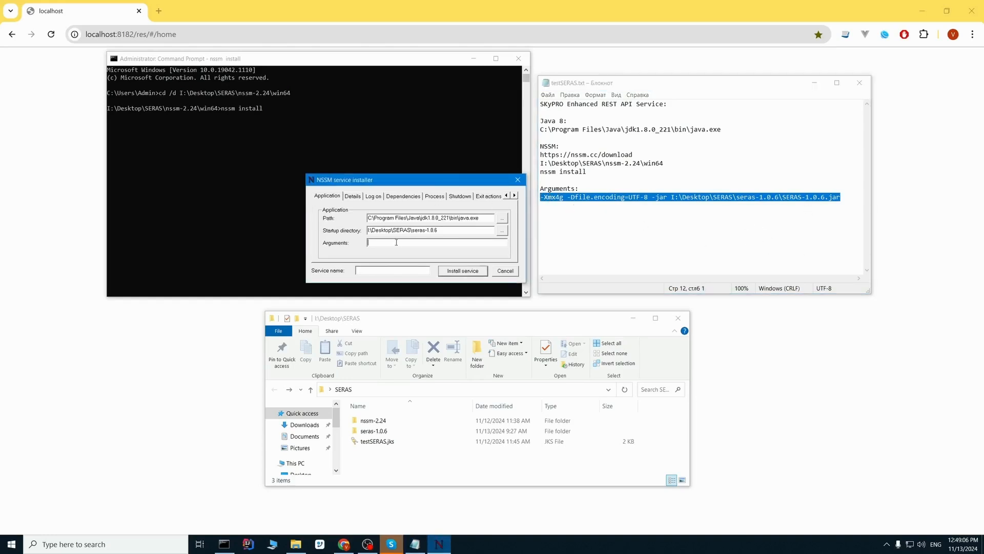
{"action": "left_click", "coordinate": [396, 243]}
{"action": "key", "text": "ctrl+v"}
{"action": "left_click_drag", "start_coordinate": [489, 244], "coordinate": [470, 244]}
{"action": "key", "text": "ctrl+c"}
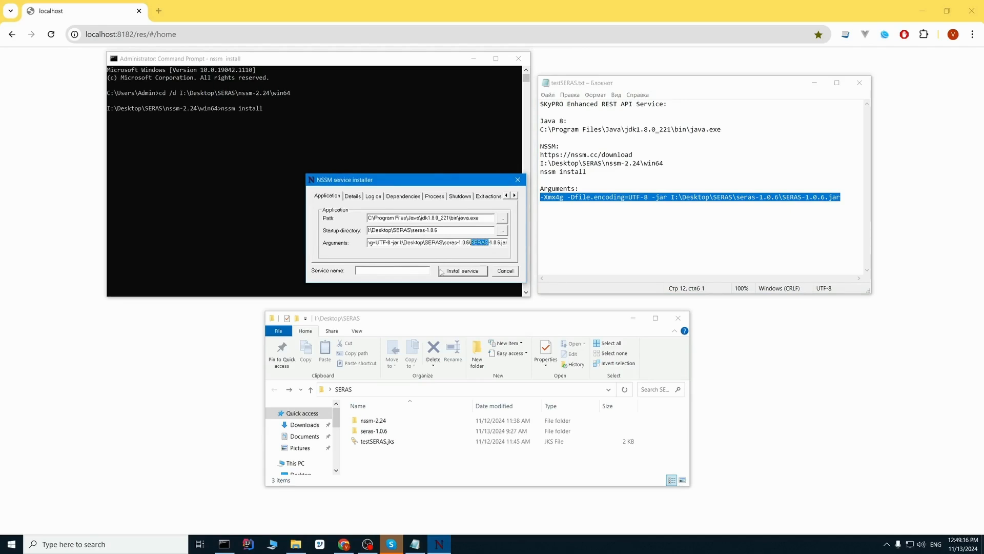
{"action": "left_click", "coordinate": [395, 271]}
{"action": "key", "text": "ctrl+v"}
- Give display name SERAS, description 'SKyPRO Enhanced REST API Service', then install the service
{"action": "left_click", "coordinate": [353, 197]}
{"action": "left_click", "coordinate": [391, 217]}
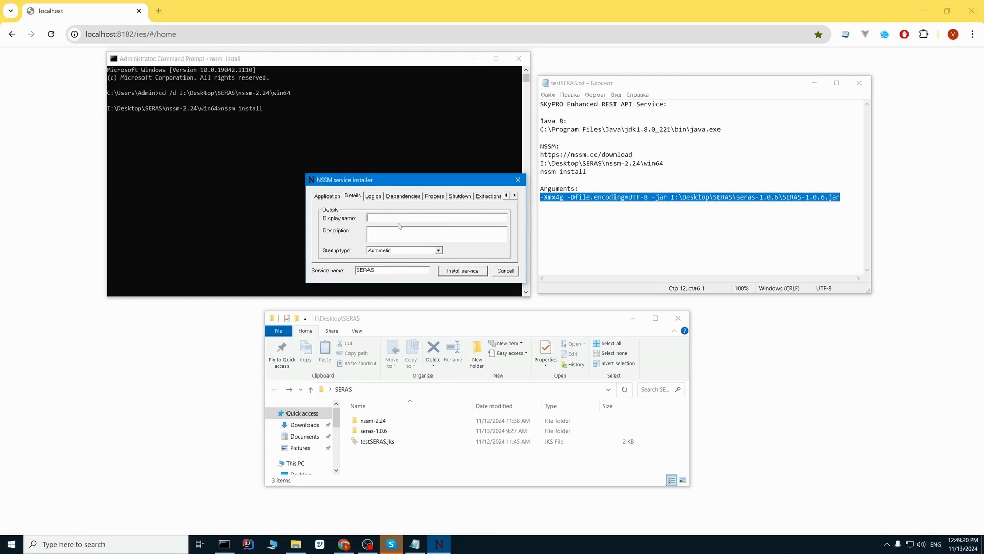
{"action": "key", "text": "ctrl+v"}
{"action": "left_click_drag", "start_coordinate": [664, 105], "coordinate": [539, 105]}
{"action": "left_click", "coordinate": [417, 230]}
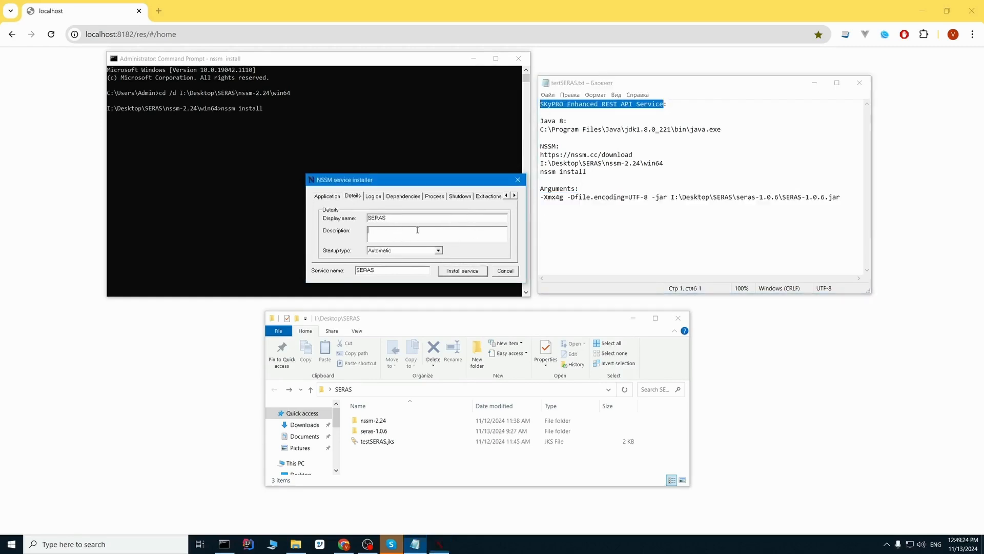
{"action": "key", "text": "ctrl+v"}
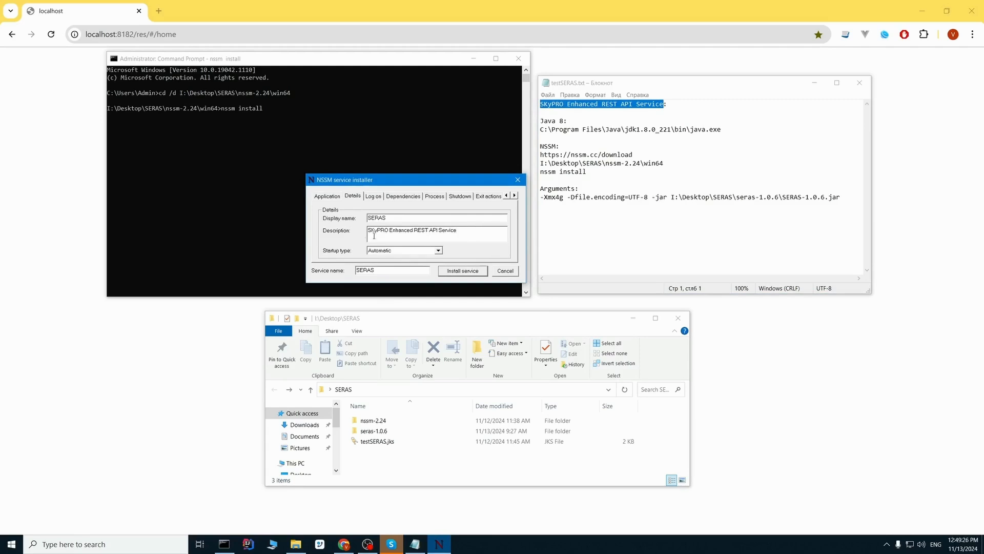
{"action": "left_click", "coordinate": [474, 273]}
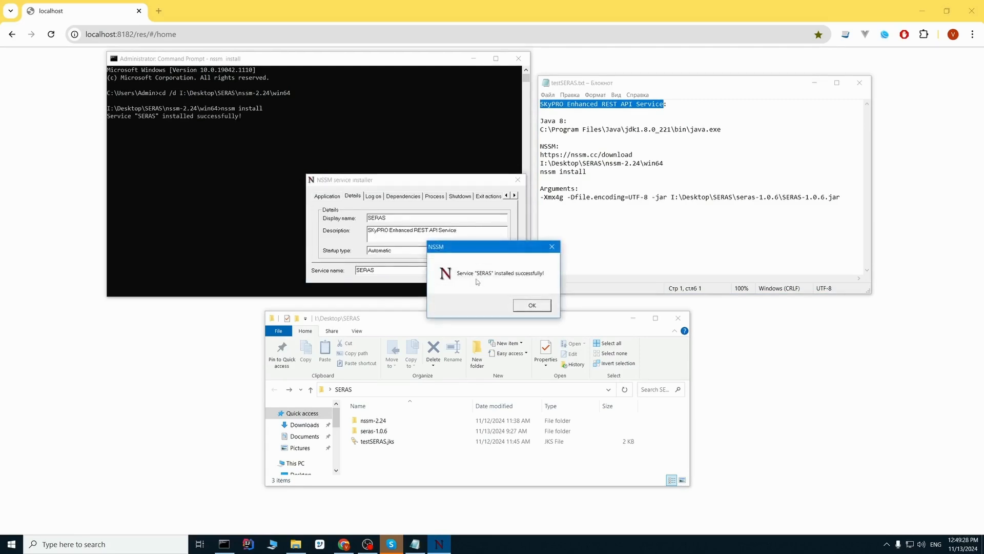
{"action": "left_click", "coordinate": [533, 306]}
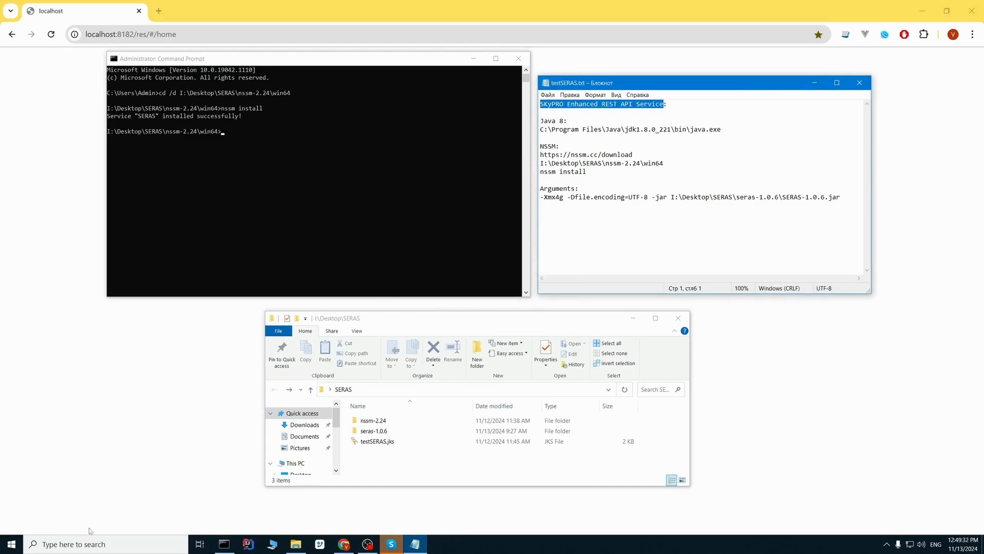
- Start the SERAS service from the Services console
{"action": "left_click", "coordinate": [78, 544]}
{"action": "type", "text": "s"}
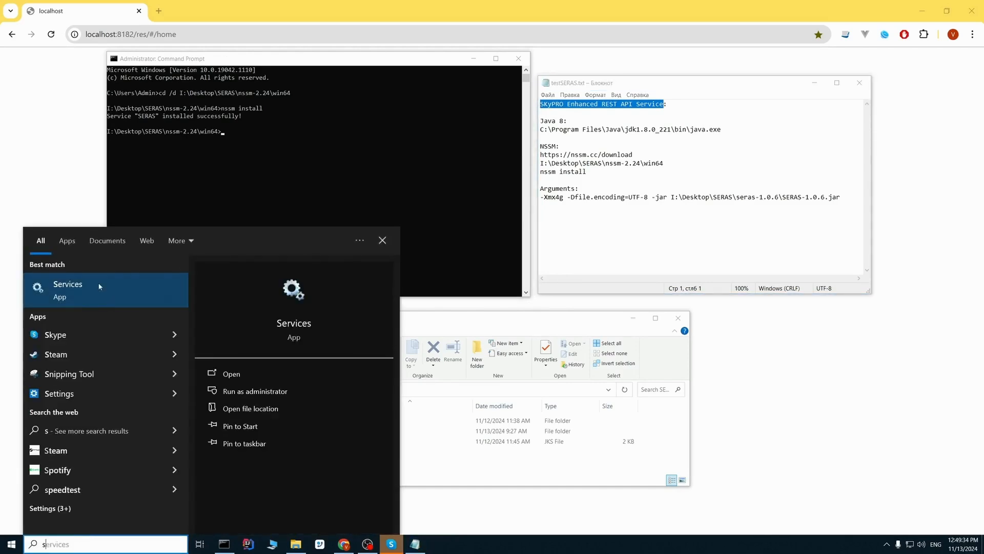
{"action": "left_click", "coordinate": [122, 290]}
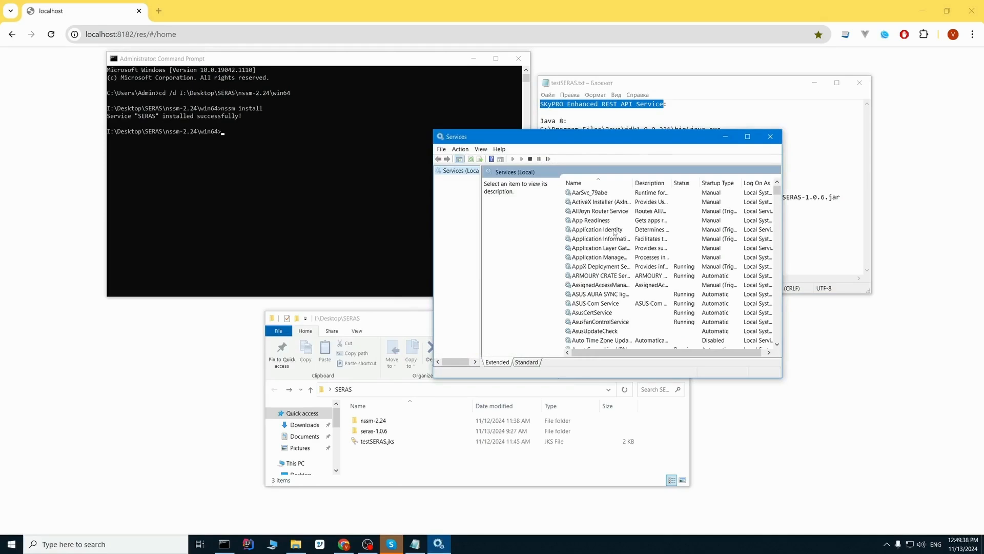
{"action": "left_click", "coordinate": [605, 221]}
{"action": "key", "text": "s"}
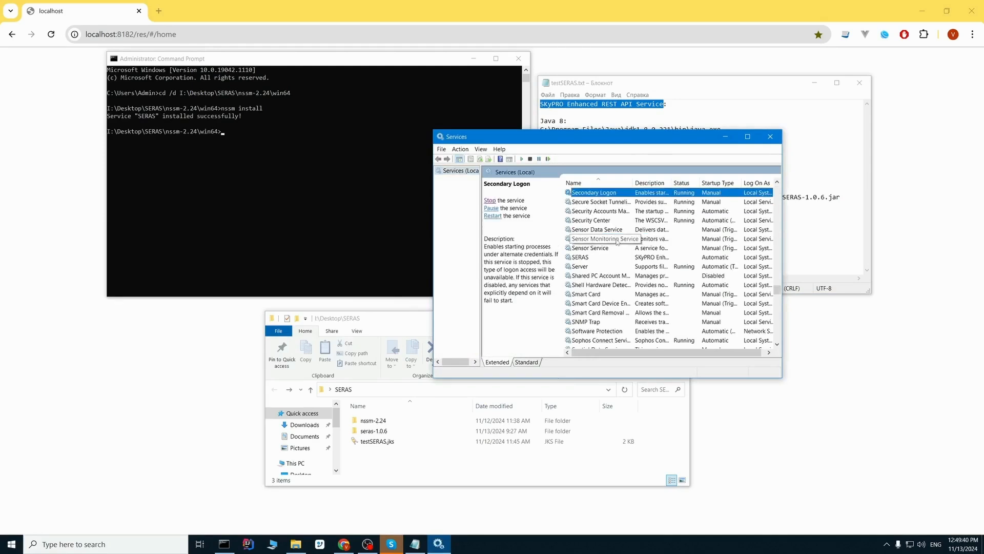
{"action": "left_click", "coordinate": [584, 257]}
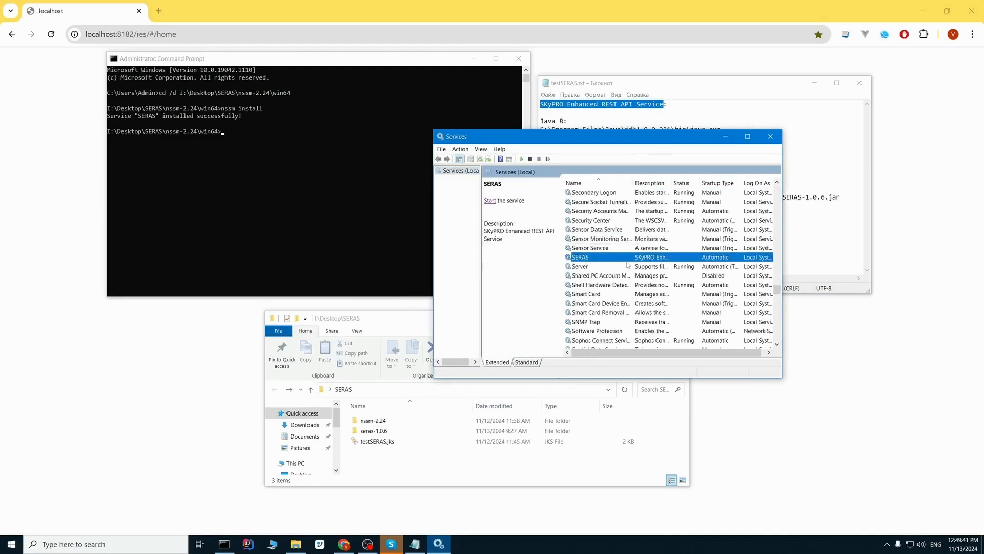
{"action": "left_click", "coordinate": [489, 201]}
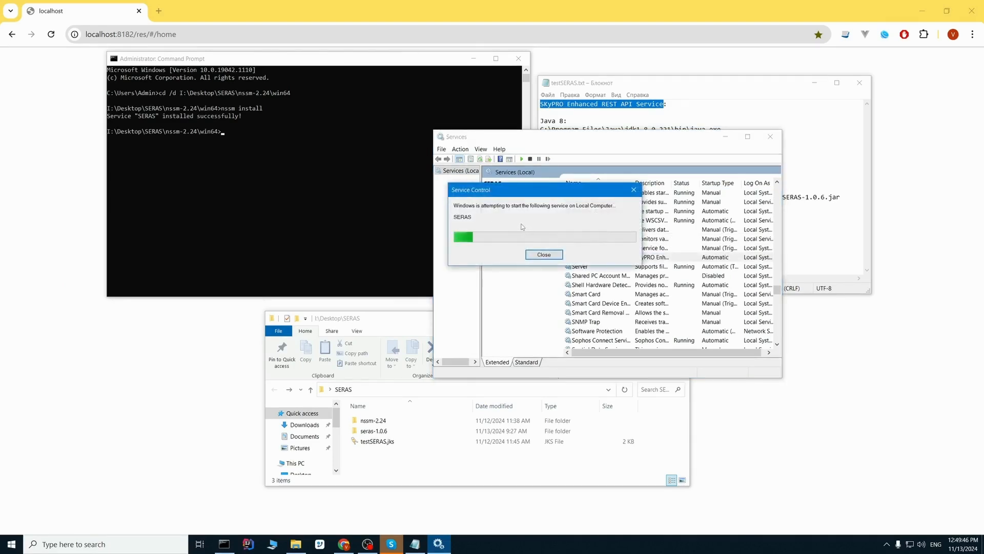
{"action": "left_click", "coordinate": [482, 7]}
- Save the admin username and password under User Settings in Admin Settings
{"action": "left_click", "coordinate": [52, 35]}
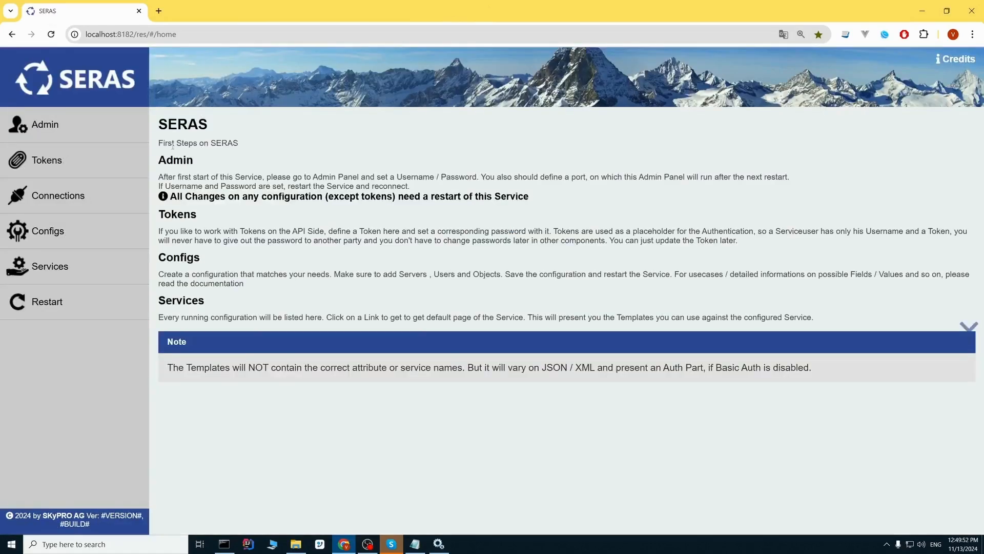
{"action": "left_click", "coordinate": [76, 130]}
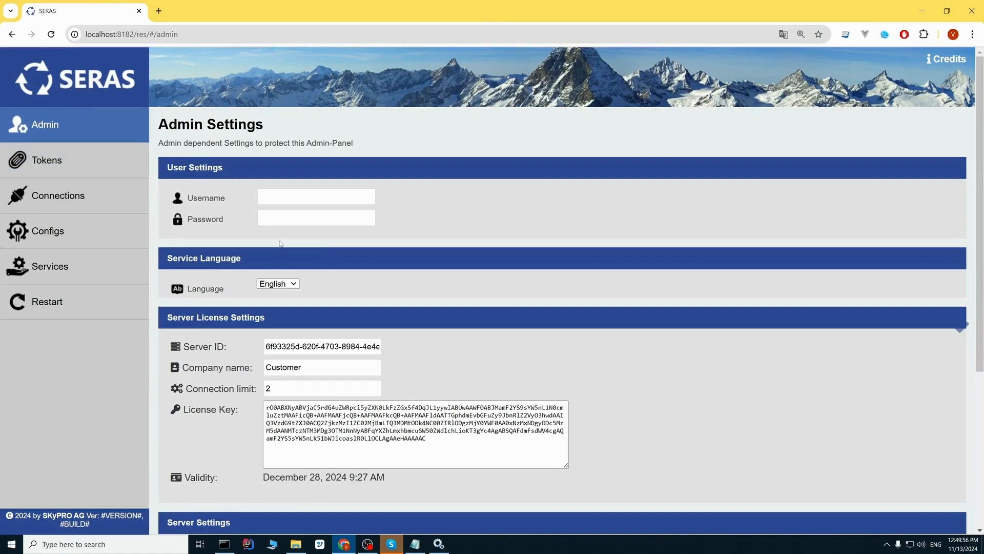
{"action": "left_click", "coordinate": [283, 200]}
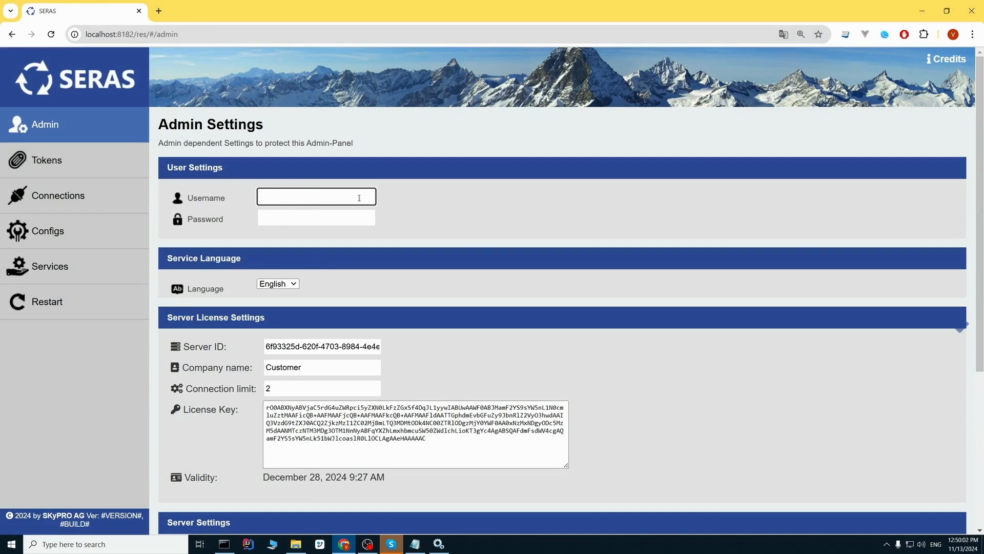
{"action": "type", "text": "admin"}
{"action": "left_click", "coordinate": [302, 216]}
{"action": "type", "text": "admin"}
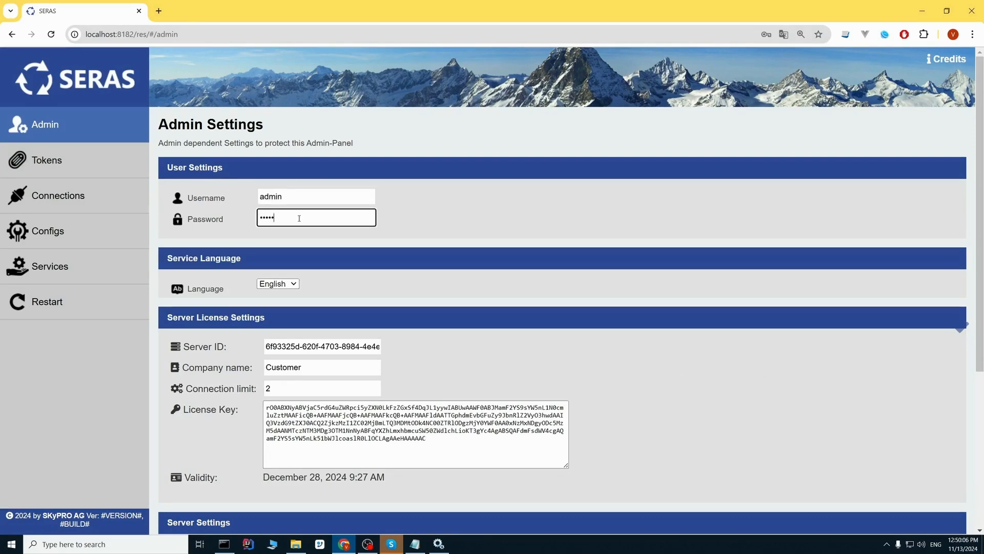
{"action": "scroll", "coordinate": [340, 265], "scroll_direction": "down", "scroll_amount": 4}
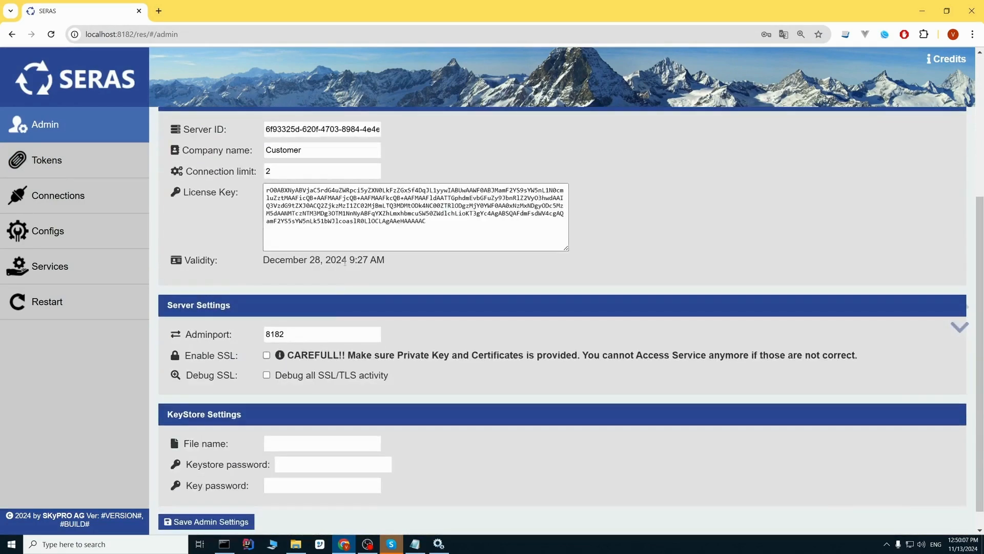
{"action": "left_click", "coordinate": [225, 521]}
{"action": "left_click", "coordinate": [584, 97]}
{"action": "scroll", "coordinate": [177, 271], "scroll_direction": "up", "scroll_amount": 1}
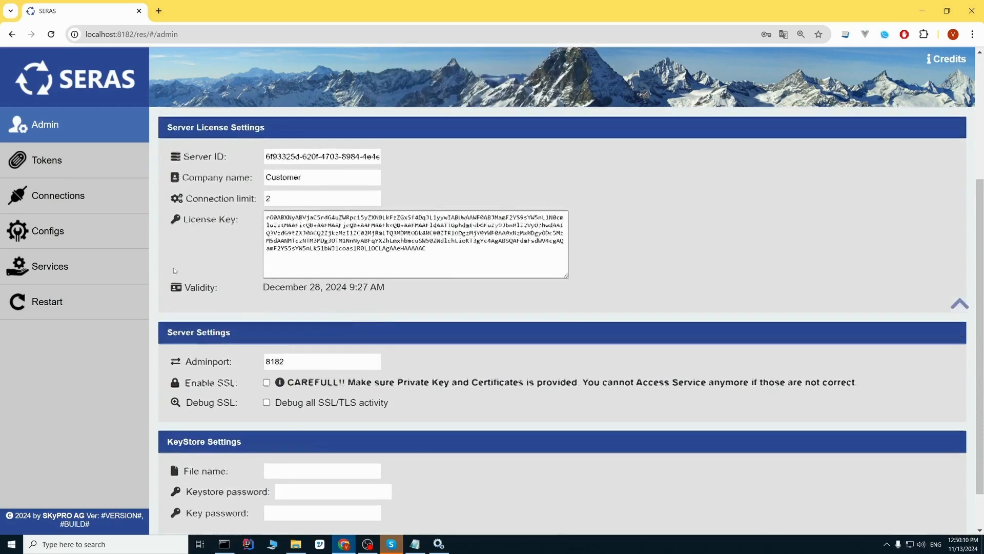
- Restart SERAS, sign back in with the admin credentials, and open Admin Settings
{"action": "left_click", "coordinate": [85, 304]}
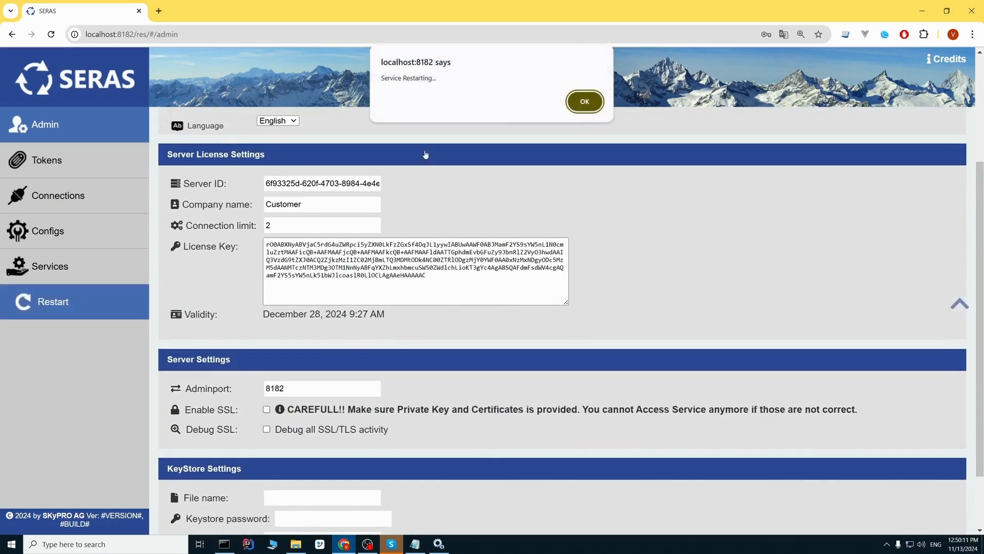
{"action": "left_click", "coordinate": [585, 98]}
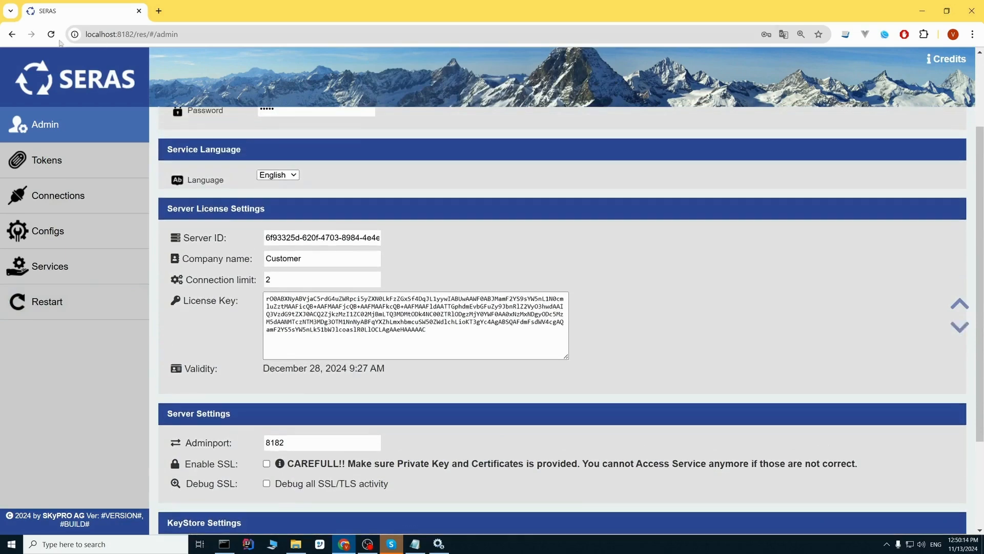
{"action": "left_click", "coordinate": [52, 36]}
{"action": "type", "text": "a"}
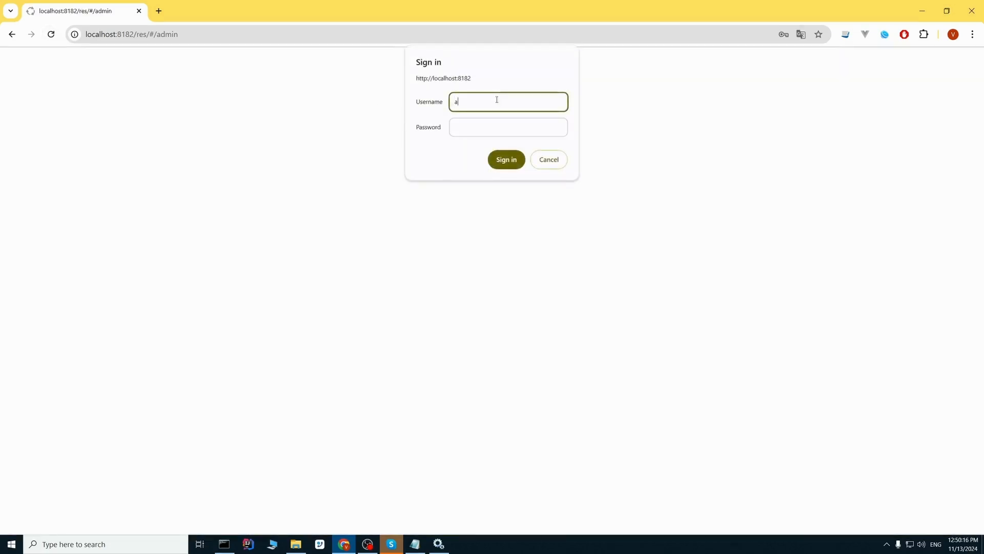
{"action": "type", "text": "dmin"}
{"action": "left_click", "coordinate": [509, 121]}
{"action": "type", "text": "admi"}
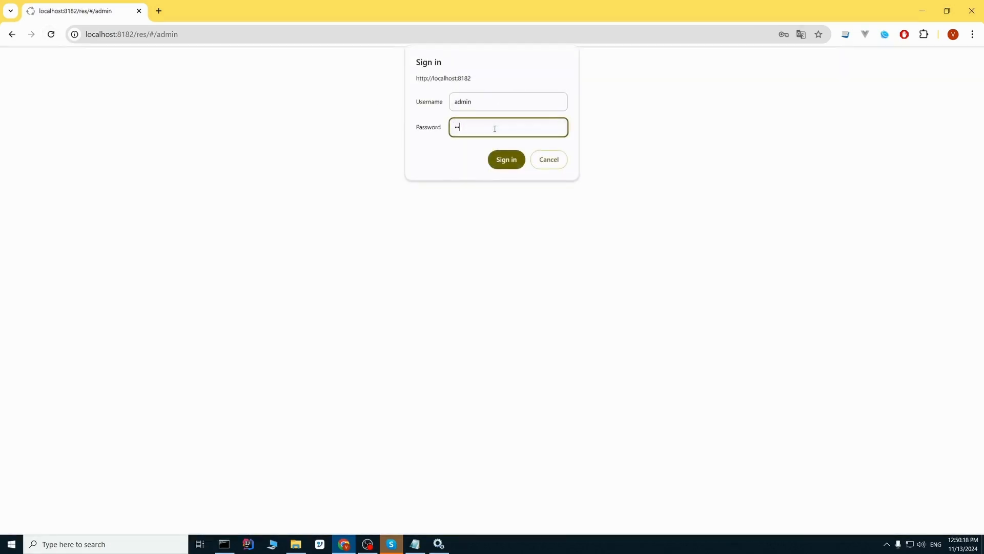
{"action": "type", "text": "n"}
{"action": "left_click", "coordinate": [508, 159]}
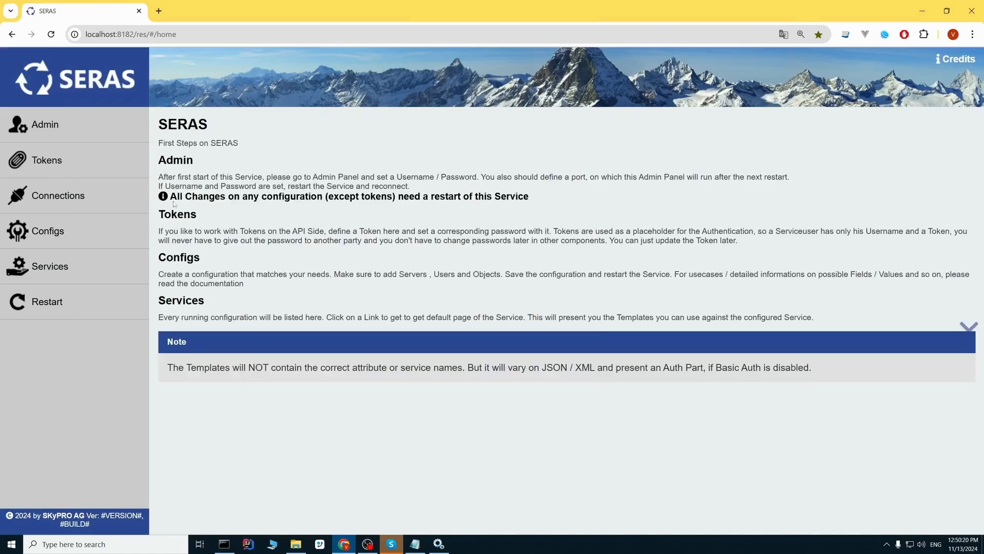
{"action": "left_click", "coordinate": [60, 131]}
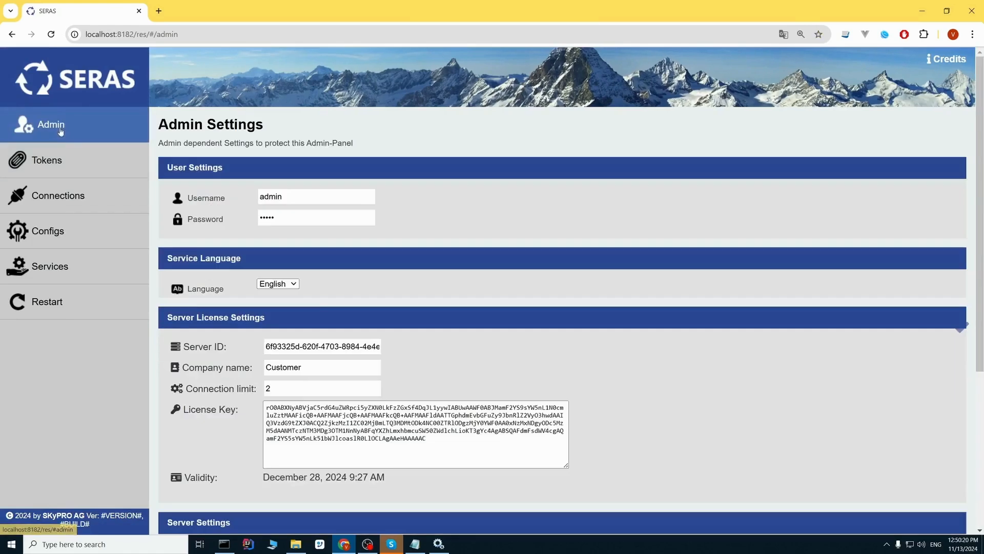
{"action": "left_click", "coordinate": [283, 285]}
{"action": "left_click", "coordinate": [328, 287]}
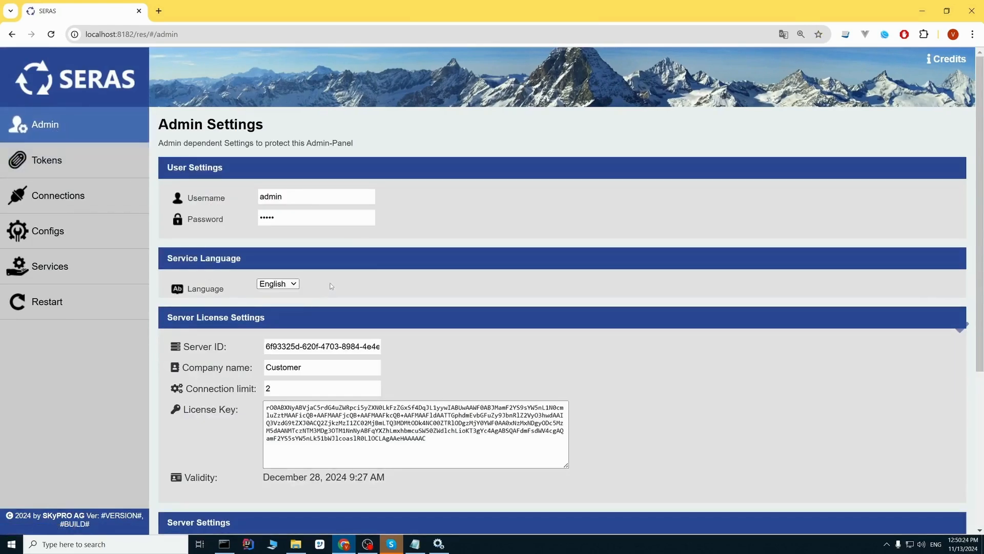
{"action": "scroll", "coordinate": [332, 278], "scroll_direction": "down", "scroll_amount": 1}
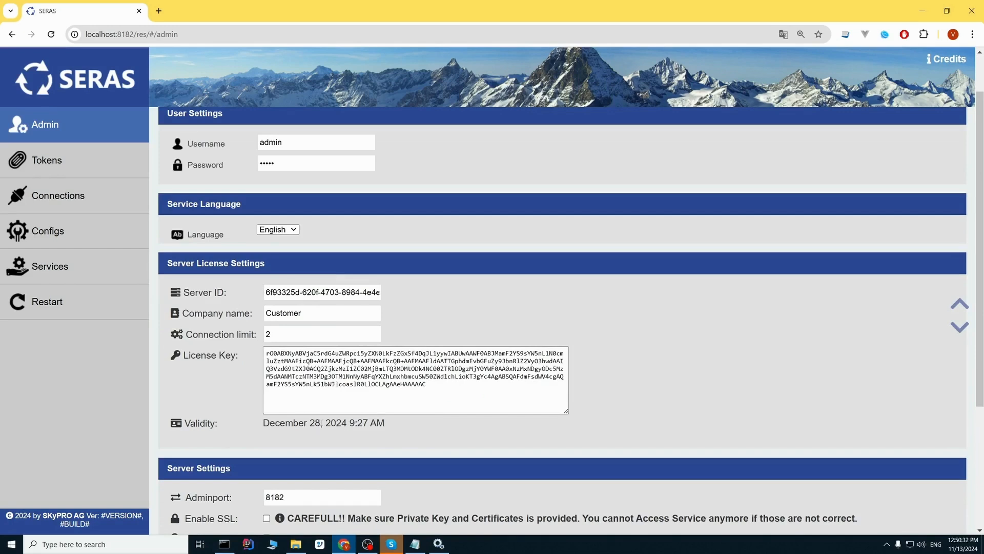
{"action": "left_click_drag", "start_coordinate": [321, 423], "coordinate": [252, 423]}
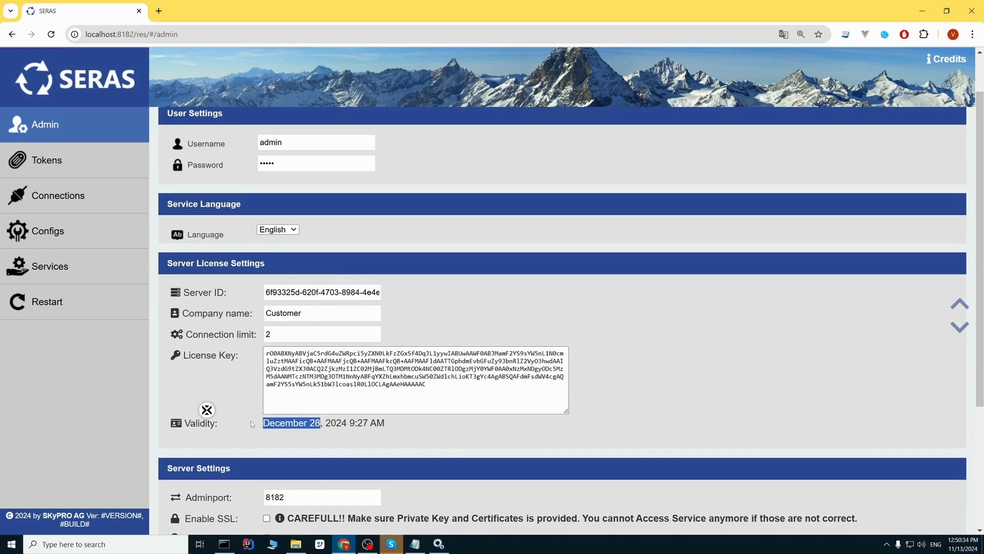
{"action": "left_click", "coordinate": [223, 385]}
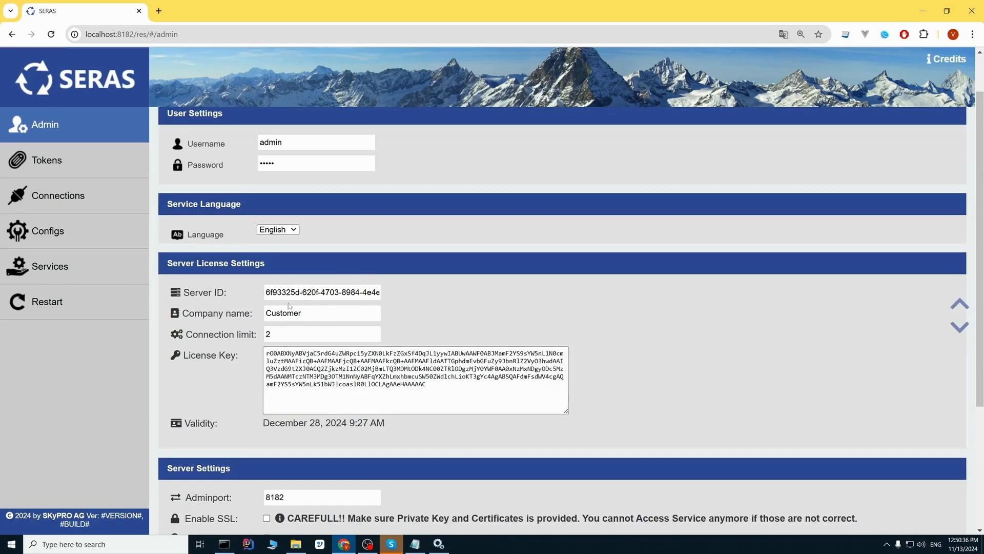
{"action": "left_click", "coordinate": [279, 292]}
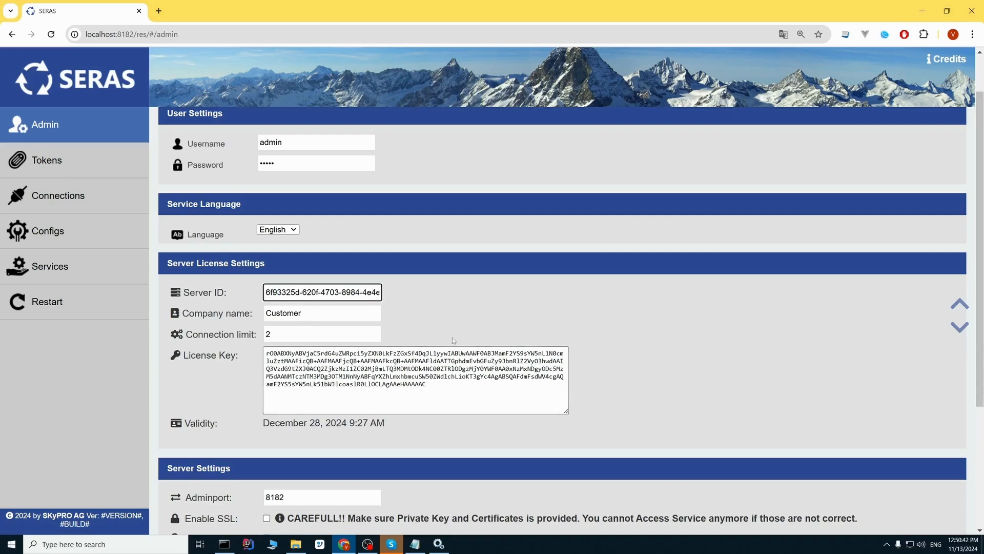
{"action": "left_click", "coordinate": [334, 315]}
{"action": "scroll", "coordinate": [400, 326], "scroll_direction": "down", "scroll_amount": 3}
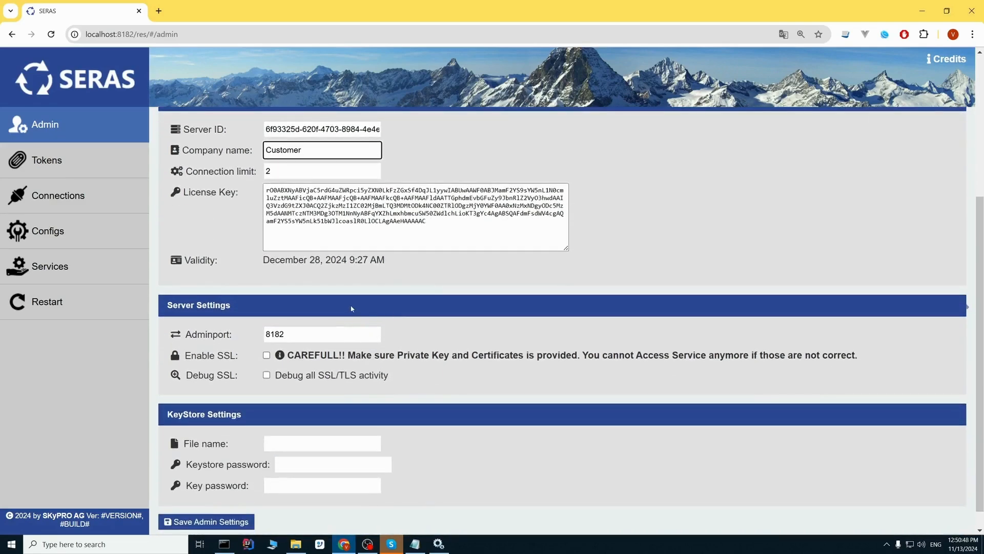
{"action": "scroll", "coordinate": [349, 303], "scroll_direction": "down", "scroll_amount": 1}
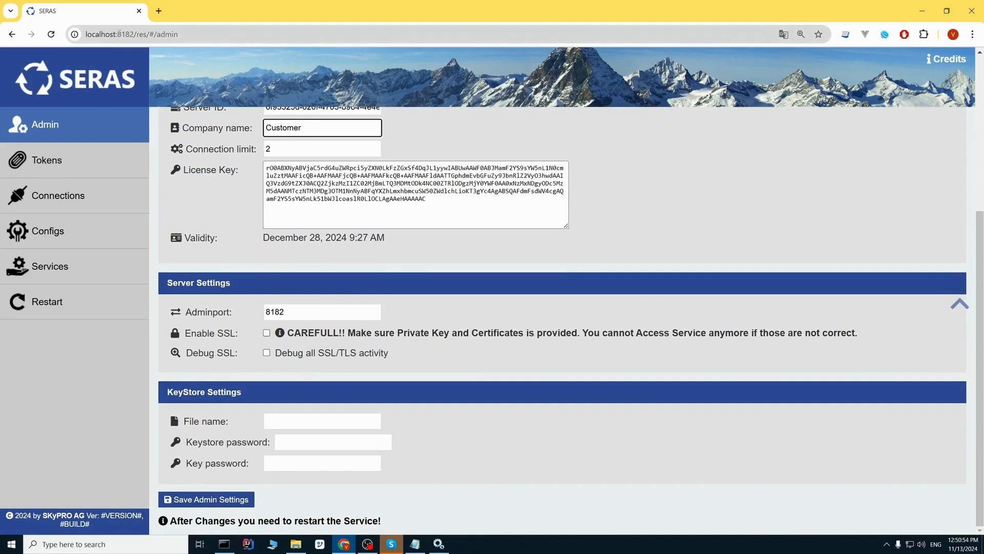
{"action": "double_click", "coordinate": [125, 33]}
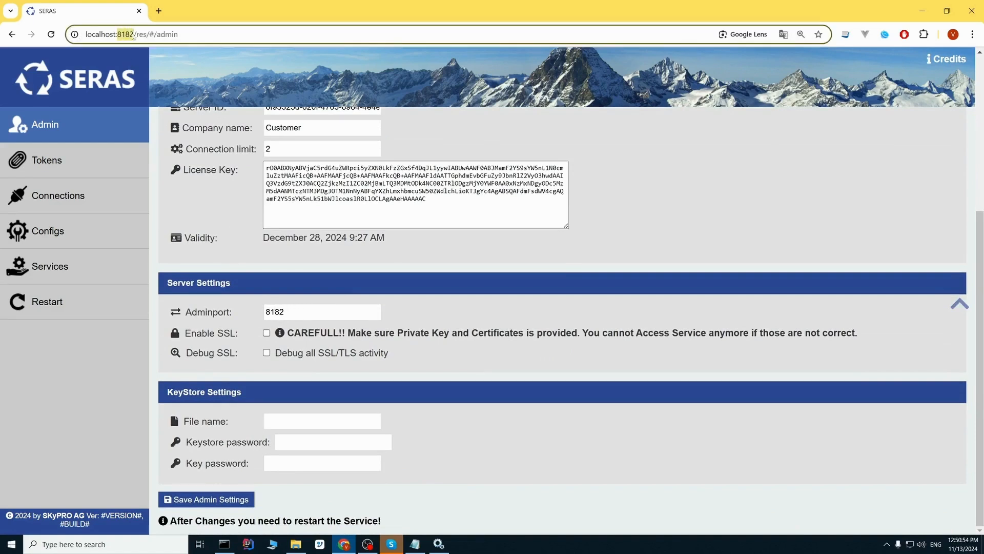
{"action": "double_click", "coordinate": [289, 311]}
{"action": "left_click", "coordinate": [234, 304]}
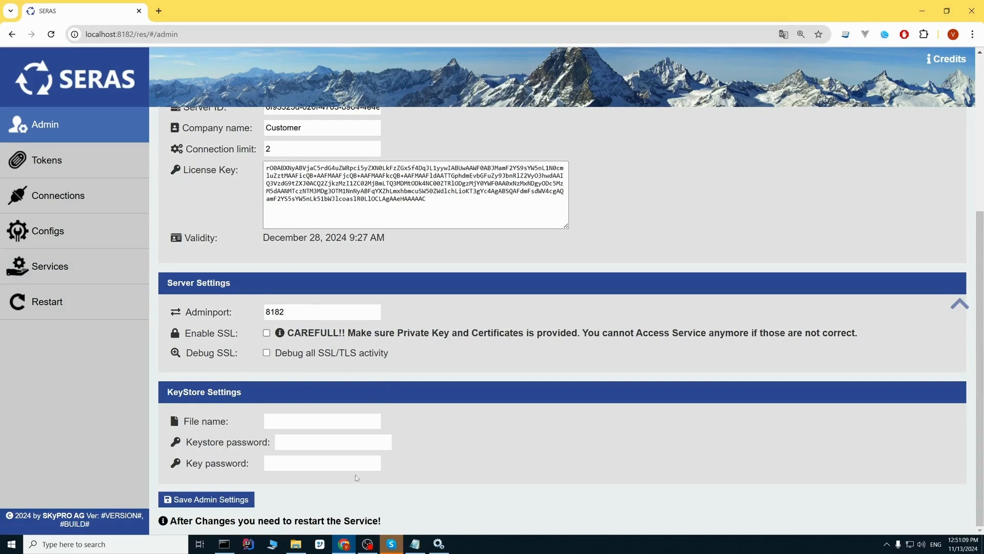
- Move testSERAS.jks into the seras-1.0.6 folder and open that folder
{"action": "left_click", "coordinate": [296, 544]}
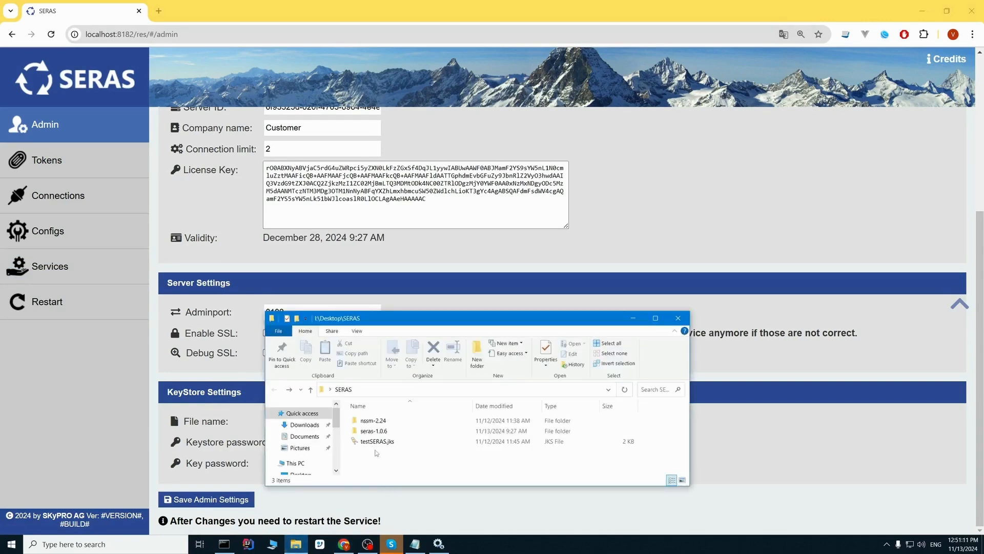
{"action": "left_click", "coordinate": [411, 443]}
{"action": "left_click", "coordinate": [410, 444]}
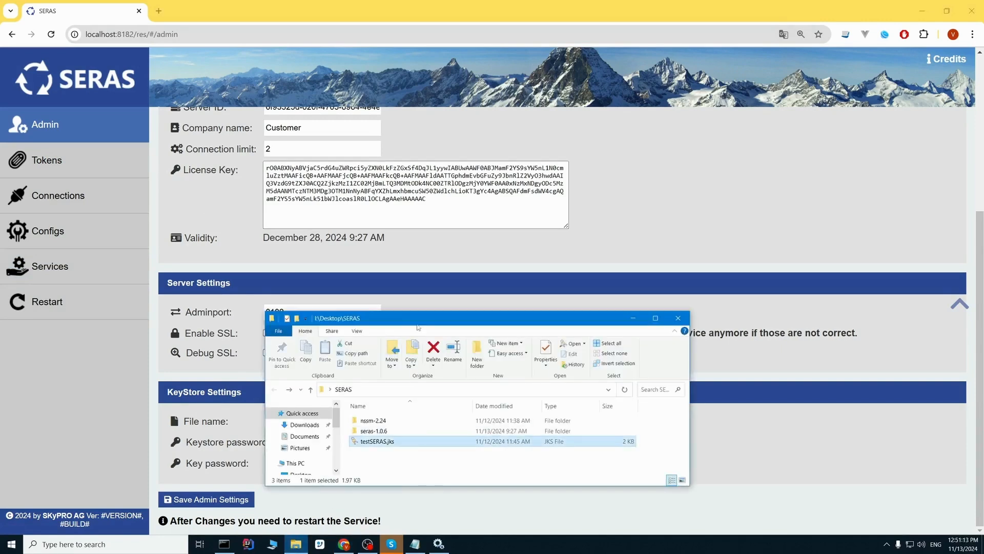
{"action": "left_click_drag", "start_coordinate": [438, 311], "coordinate": [437, 301]}
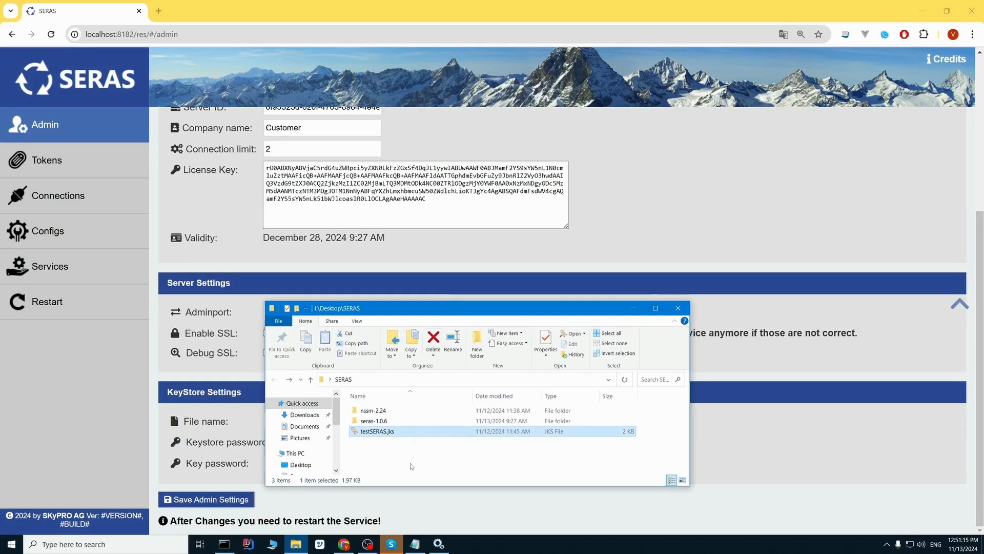
{"action": "mouse_move", "coordinate": [382, 433]}
{"action": "left_mouse_down"}
{"action": "mouse_move", "coordinate": [404, 425]}
{"action": "mouse_move", "coordinate": [381, 422]}
{"action": "left_mouse_up"}
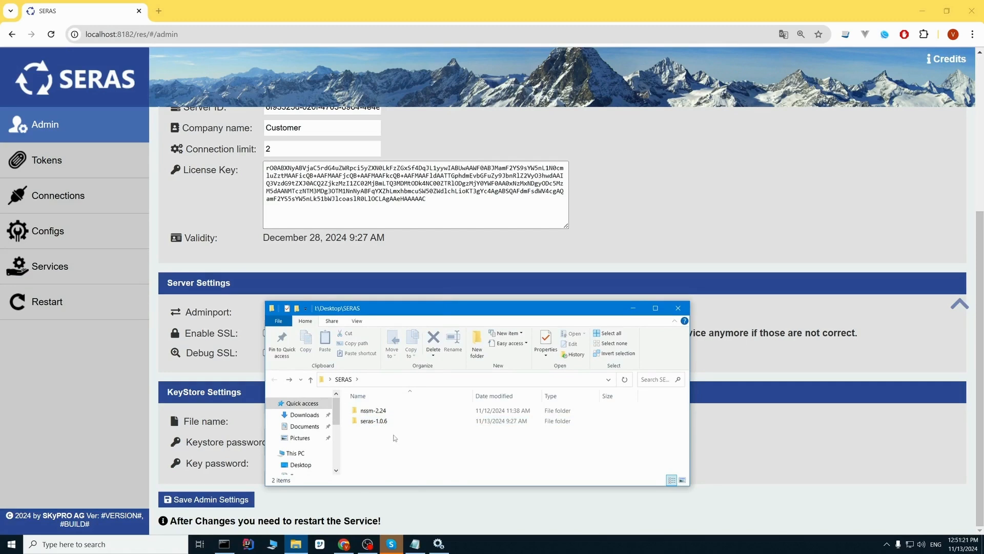
{"action": "double_click", "coordinate": [380, 421]}
- Start renaming testSERAS.jks, then focus the keystore file name field in SERAS
{"action": "scroll", "coordinate": [392, 451], "scroll_direction": "down", "scroll_amount": 2}
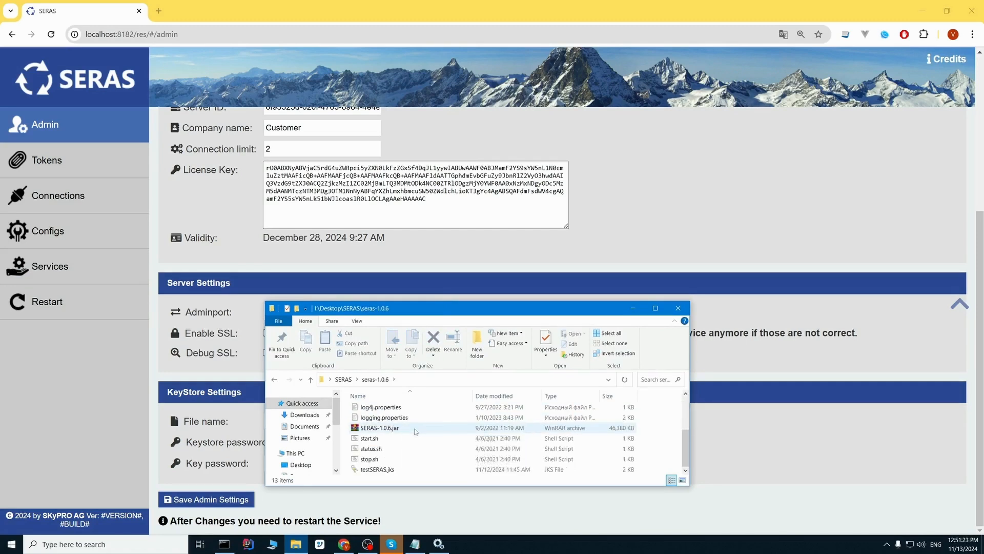
{"action": "right_click", "coordinate": [392, 471]}
{"action": "left_click", "coordinate": [421, 449]}
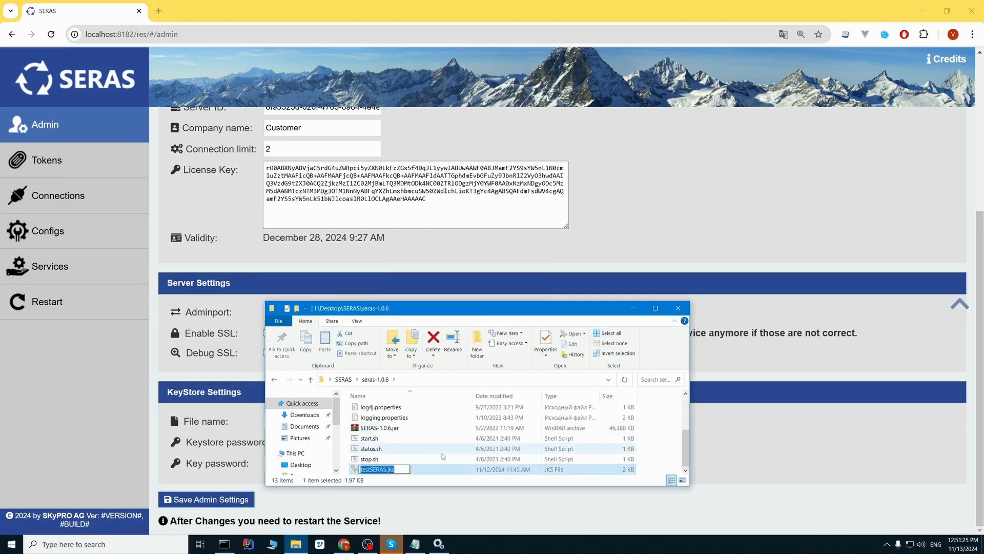
{"action": "left_click", "coordinate": [221, 422]}
{"action": "left_click", "coordinate": [300, 420]}
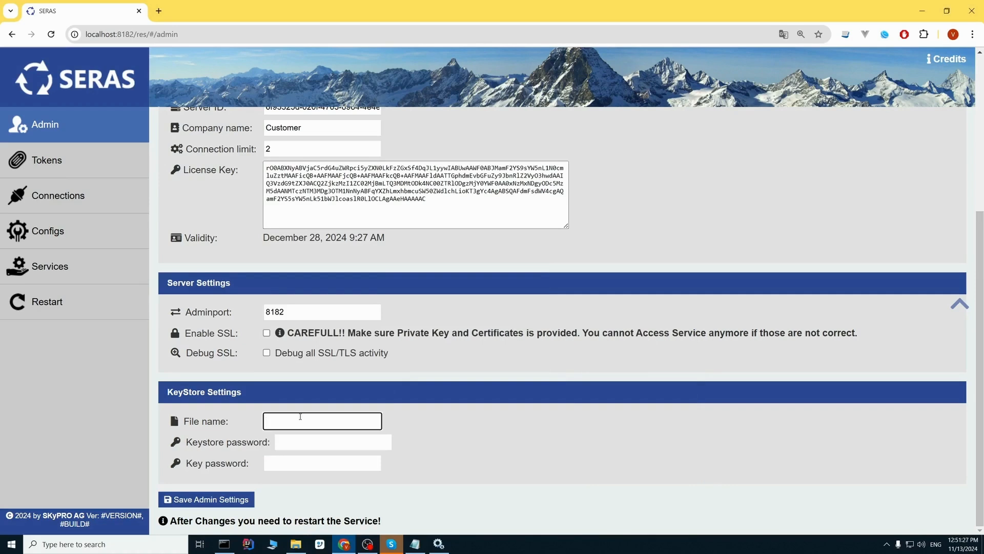
- Set keystore file testSERAS.jks with keystore and key passwords, and save the admin settings
{"action": "type", "text": "testSERAS.jks"}
{"action": "left_click", "coordinate": [295, 440]}
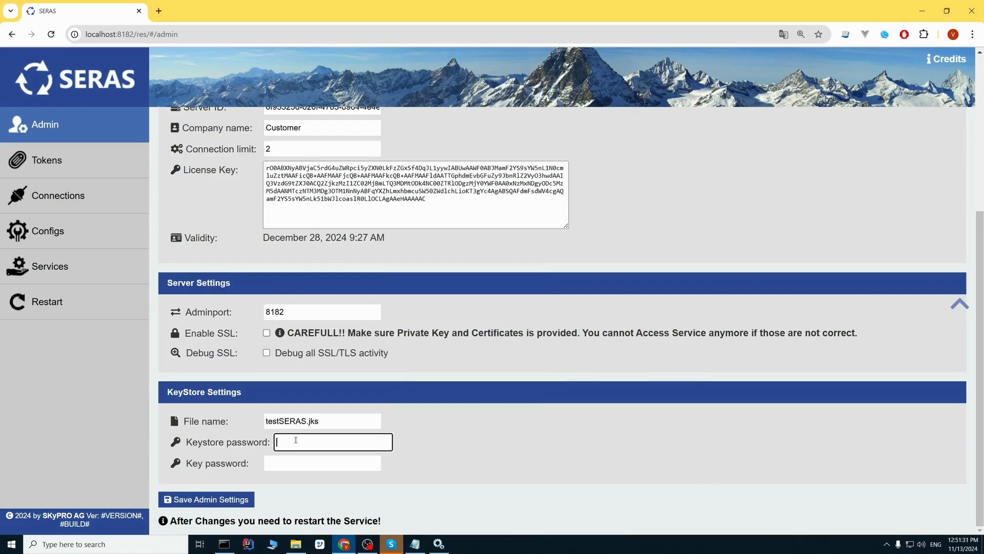
{"action": "type", "text": "••••"}
{"action": "left_click", "coordinate": [299, 464]}
{"action": "type", "text": "•"}
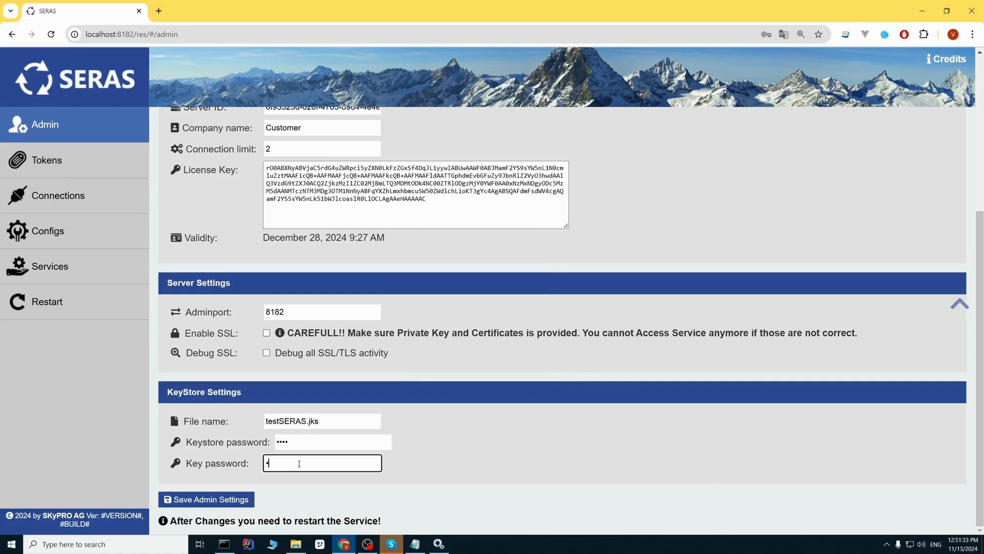
{"action": "type", "text": "•••"}
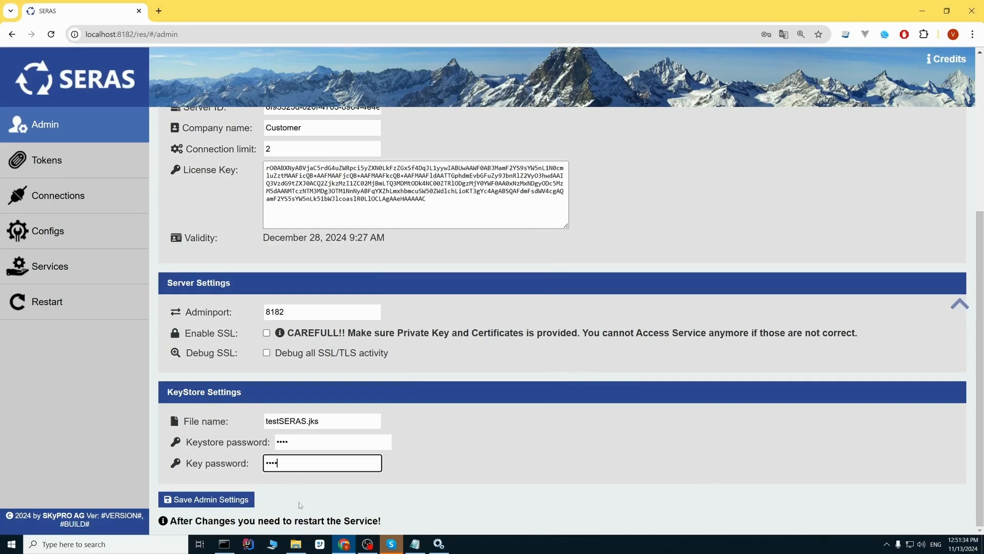
{"action": "left_click", "coordinate": [228, 503]}
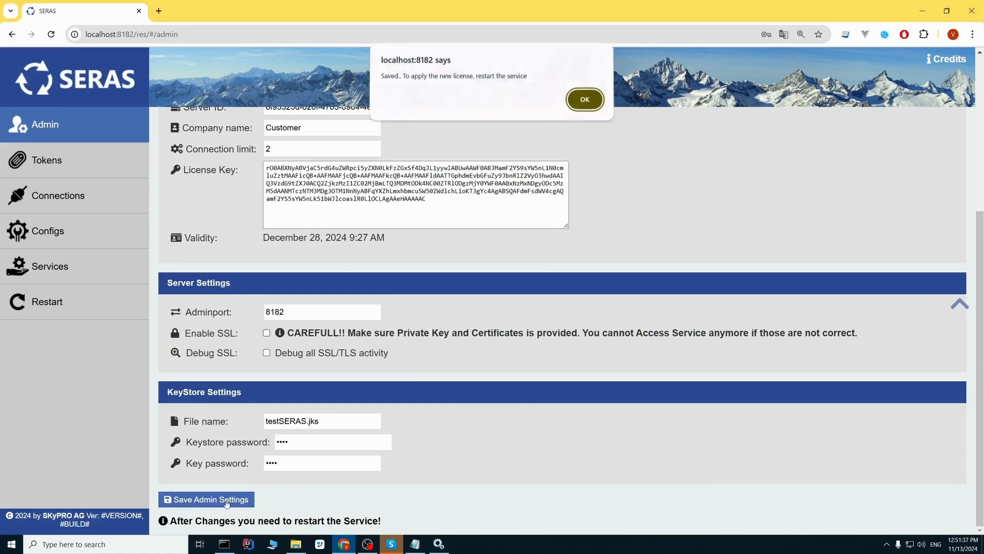
{"action": "left_click", "coordinate": [586, 101]}
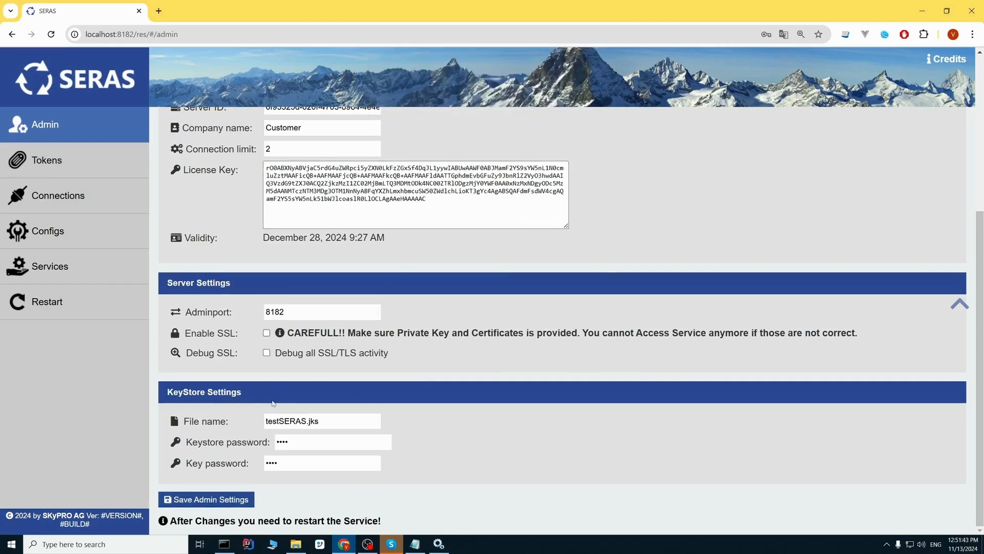
- Enable SSL, save, restart SERAS, and reload the page
{"action": "left_click", "coordinate": [266, 333]}
{"action": "left_click", "coordinate": [226, 504]}
{"action": "left_click", "coordinate": [585, 99]}
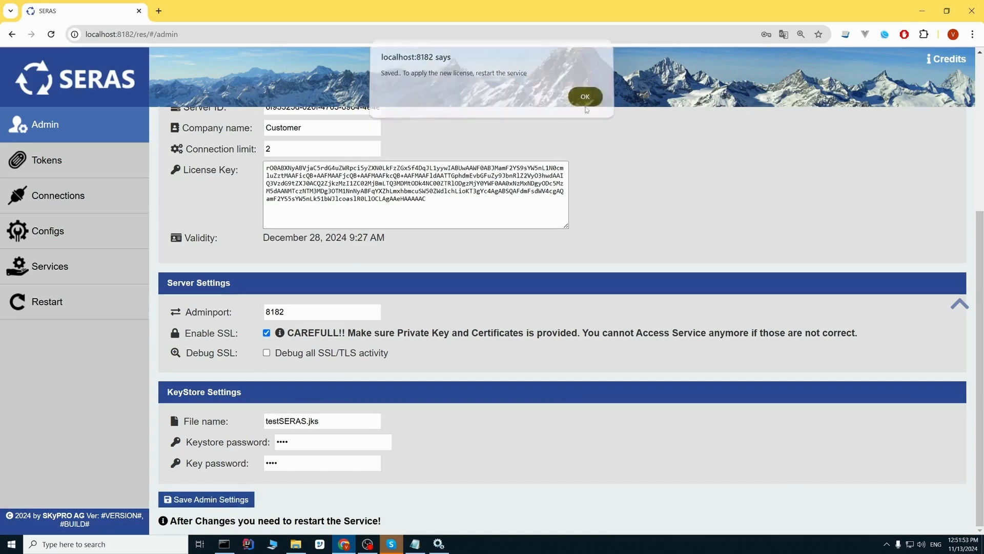
{"action": "left_click", "coordinate": [95, 306]}
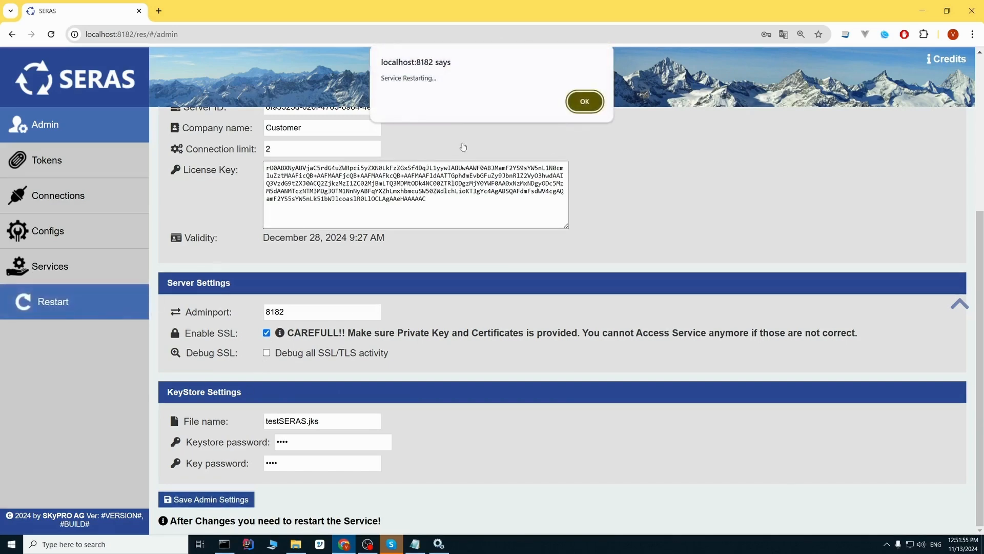
{"action": "left_click", "coordinate": [585, 101]}
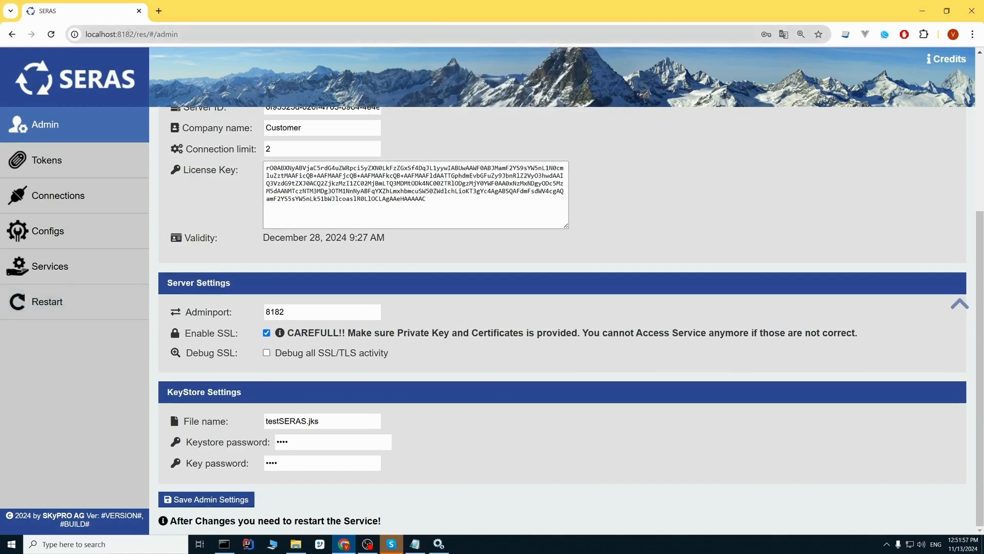
{"action": "left_click", "coordinate": [51, 36]}
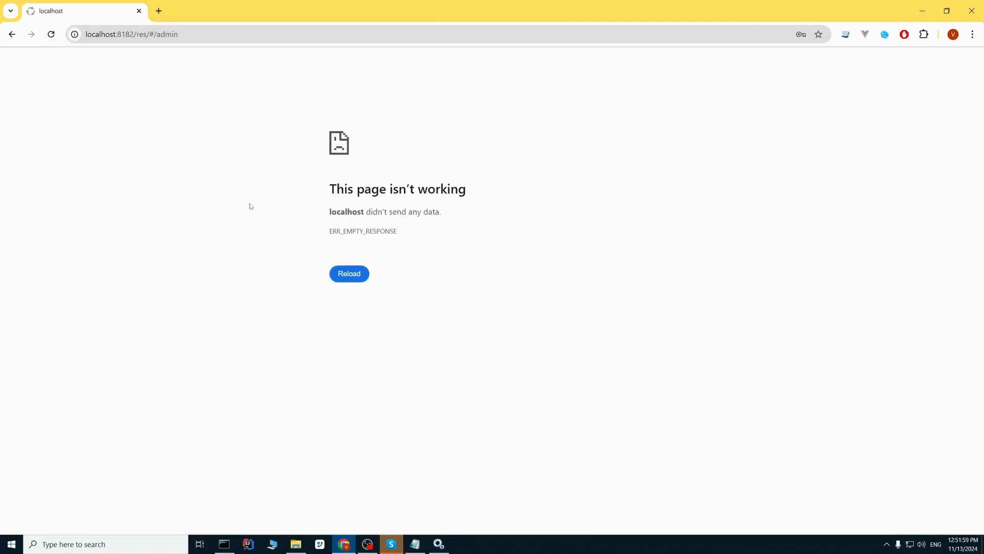
{"action": "left_click", "coordinate": [149, 34]}
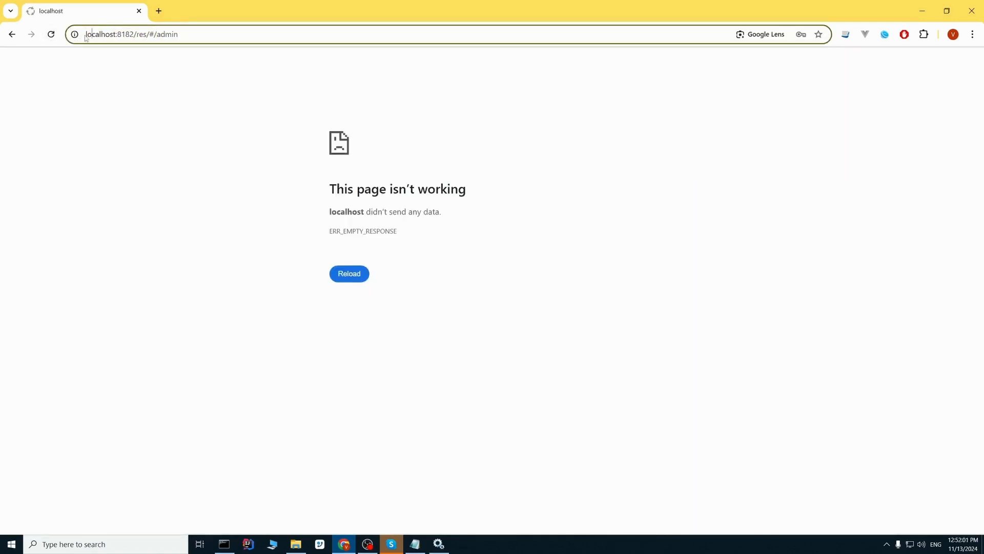
{"action": "key", "text": "Home"}
{"action": "type", "text": "htt"}
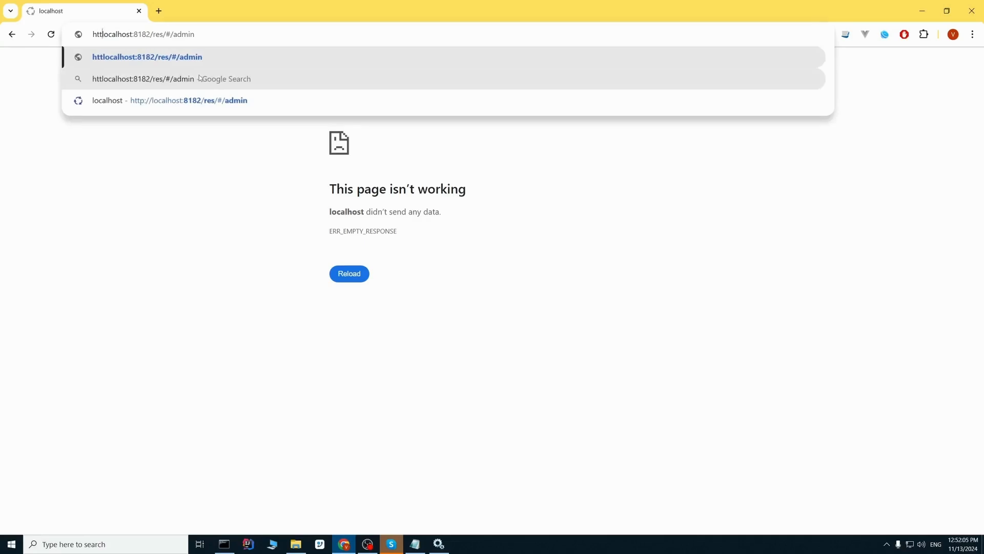
{"action": "type", "text": "p"}
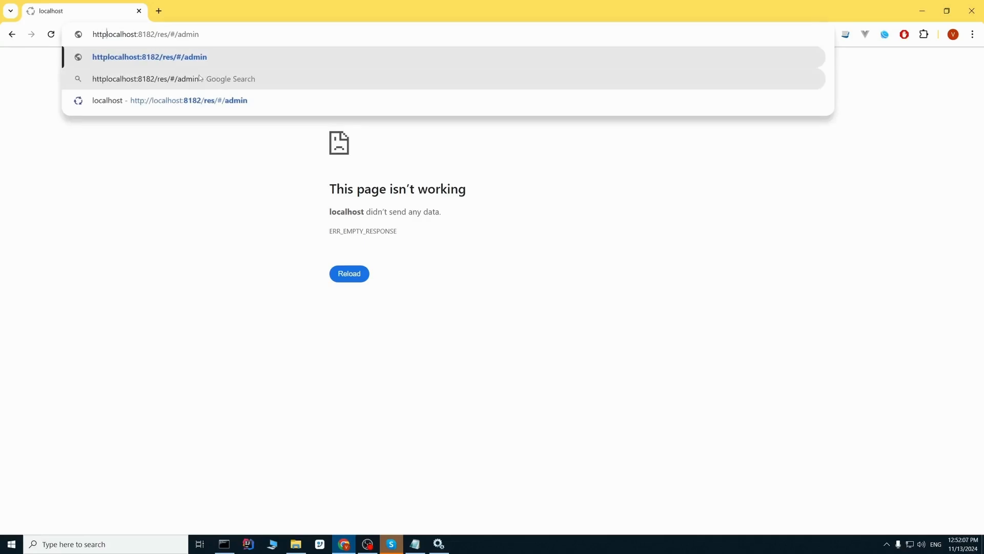
{"action": "type", "text": "\""}
{"action": "key", "text": "BackSpace"}
{"action": "type", "text": "://"}
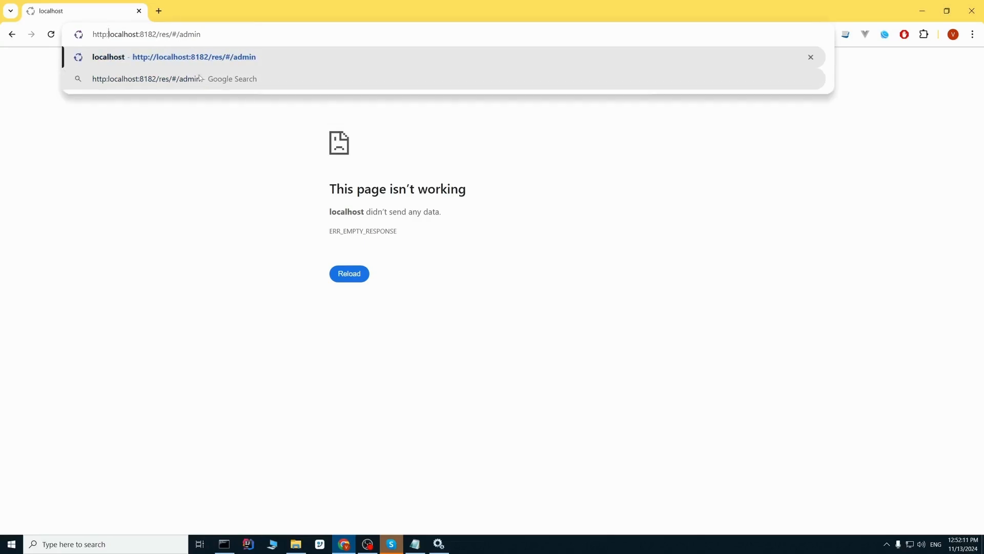
{"action": "key", "text": "Return"}
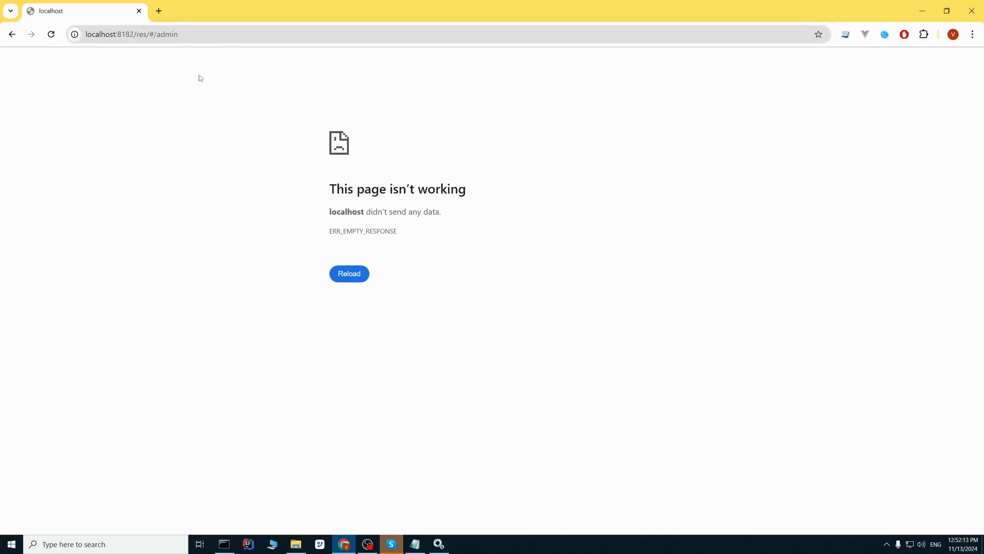
{"action": "double_click", "coordinate": [204, 32]}
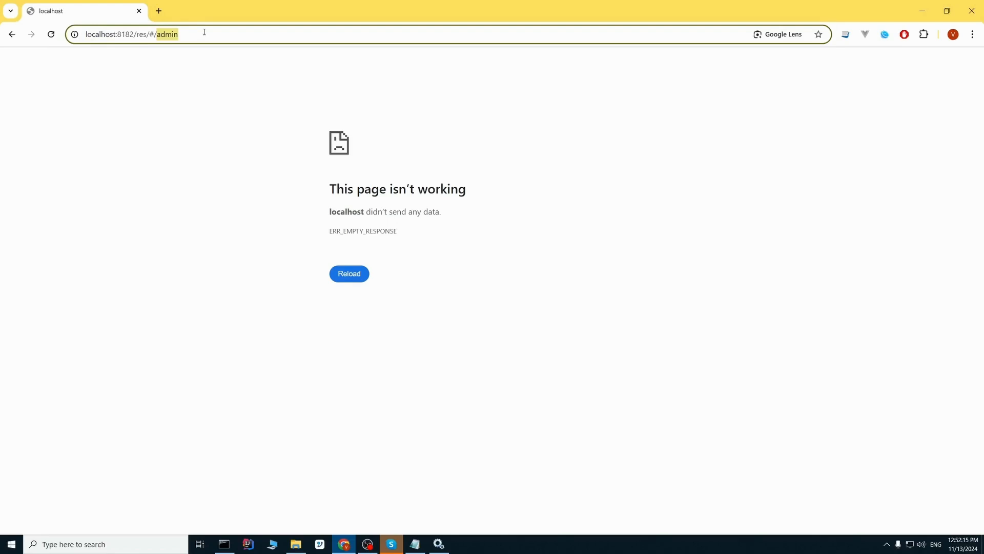
{"action": "left_click", "coordinate": [133, 34]}
{"action": "type", "text": "htt"}
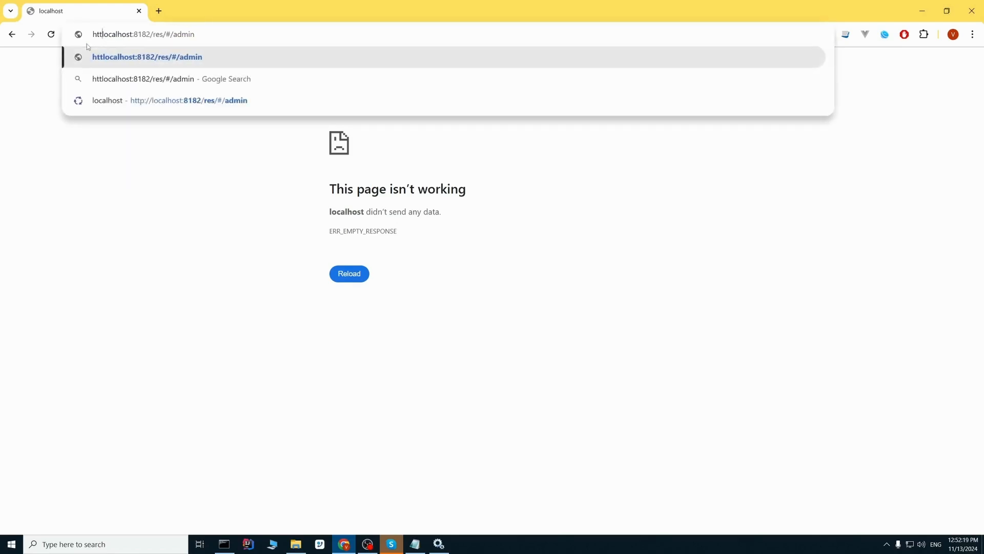
{"action": "type", "text": "ps:"}
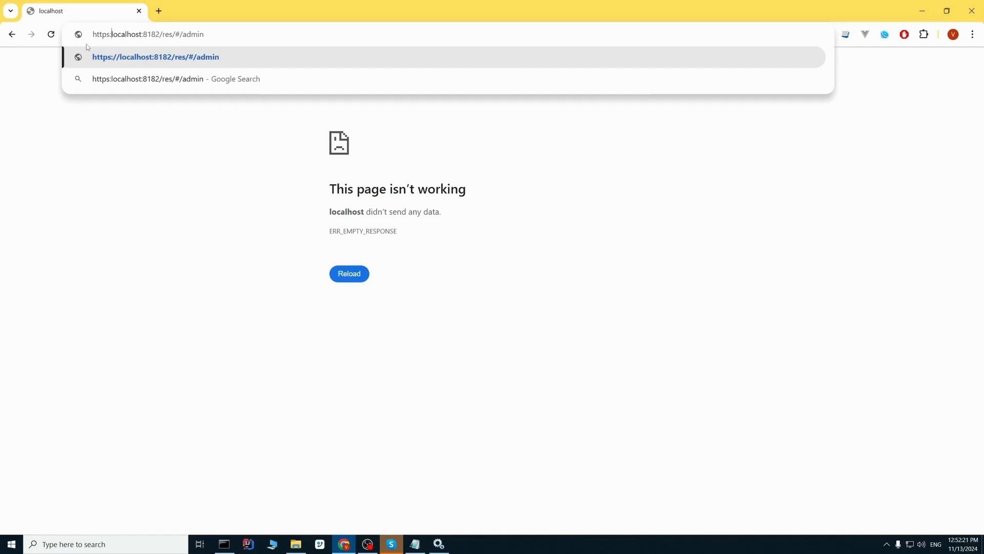
{"action": "type", "text": "//"}
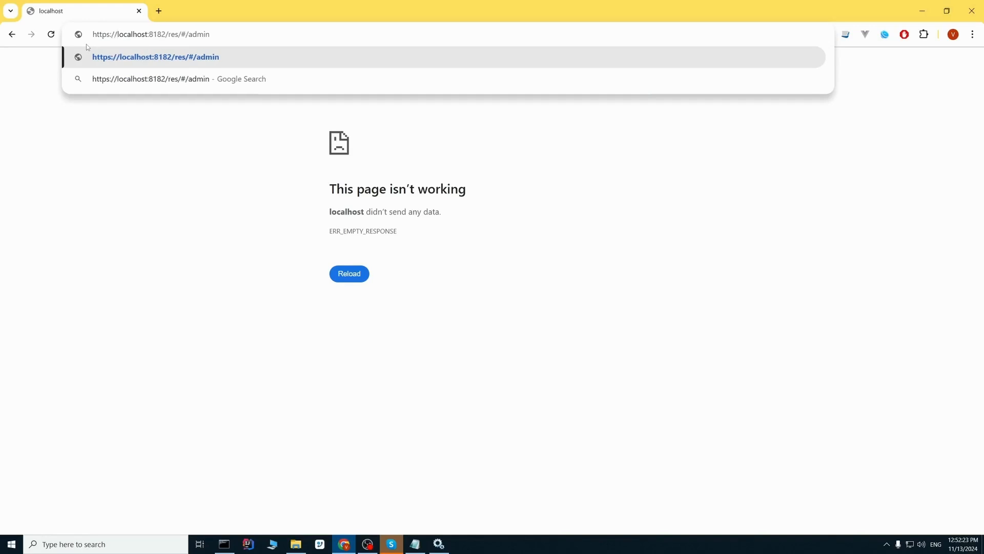
{"action": "key", "text": "Return"}
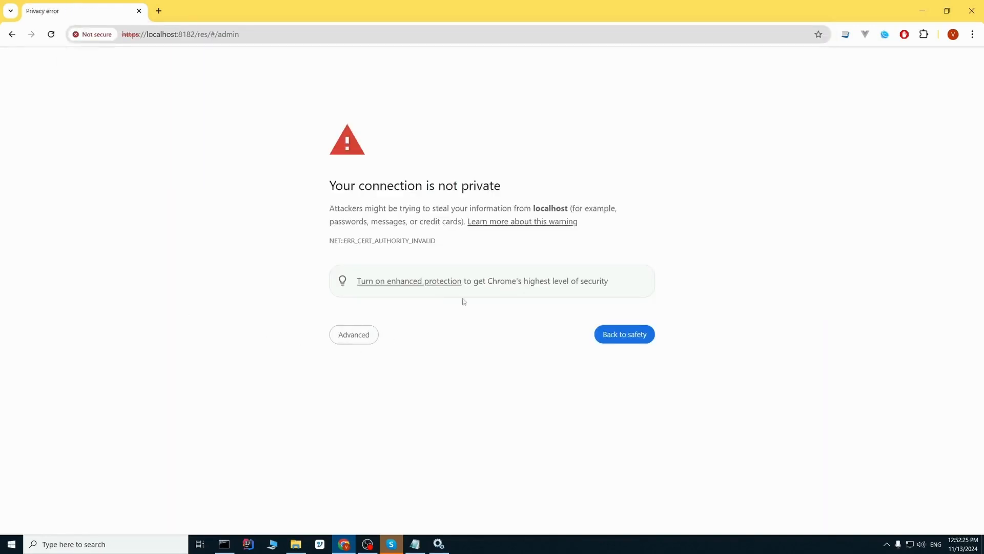
- Proceed past the certificate warning, sign in with the admin credentials, and open Admin Settings
{"action": "left_click", "coordinate": [350, 339]}
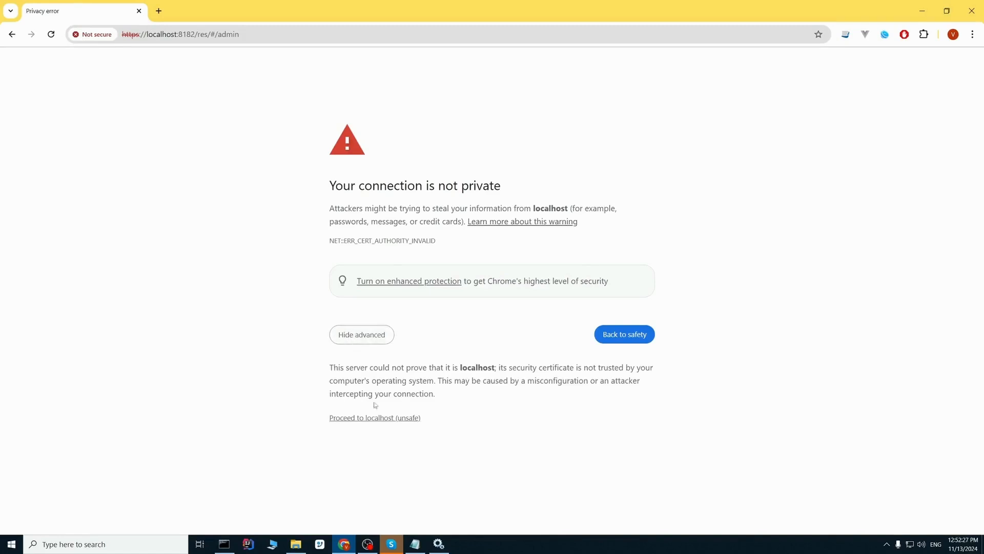
{"action": "left_click", "coordinate": [374, 419]}
{"action": "type", "text": "admin"}
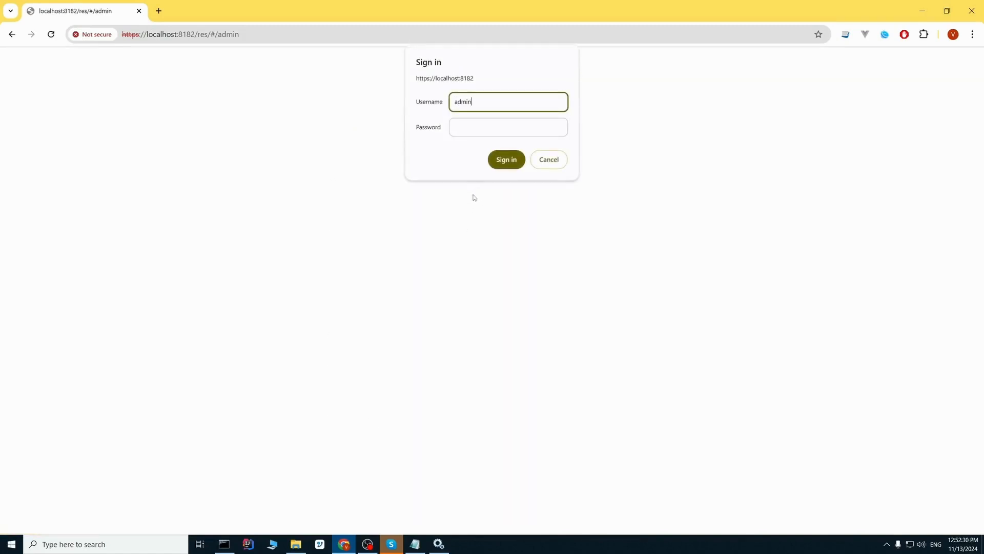
{"action": "key", "text": "Tab"}
{"action": "type", "text": "admin"}
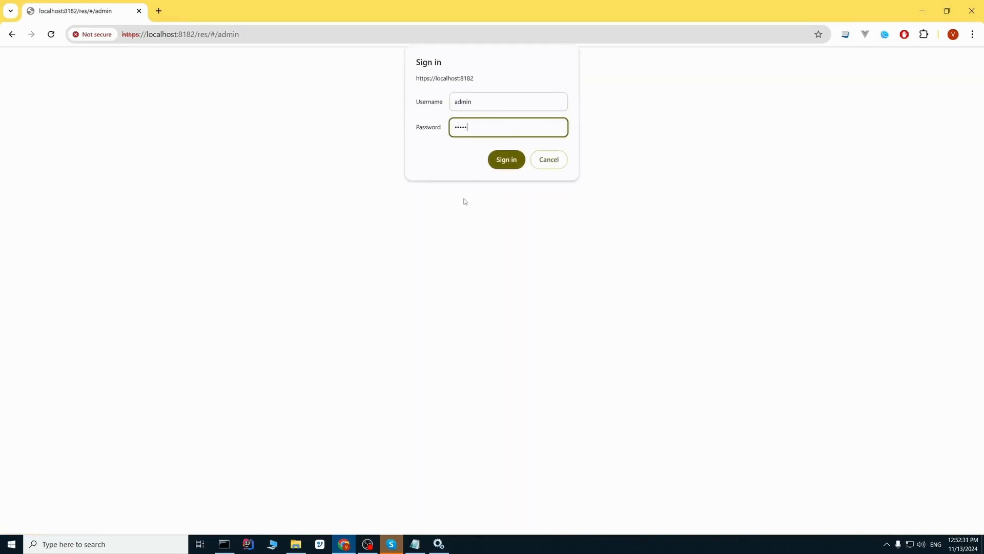
{"action": "left_click", "coordinate": [505, 159]}
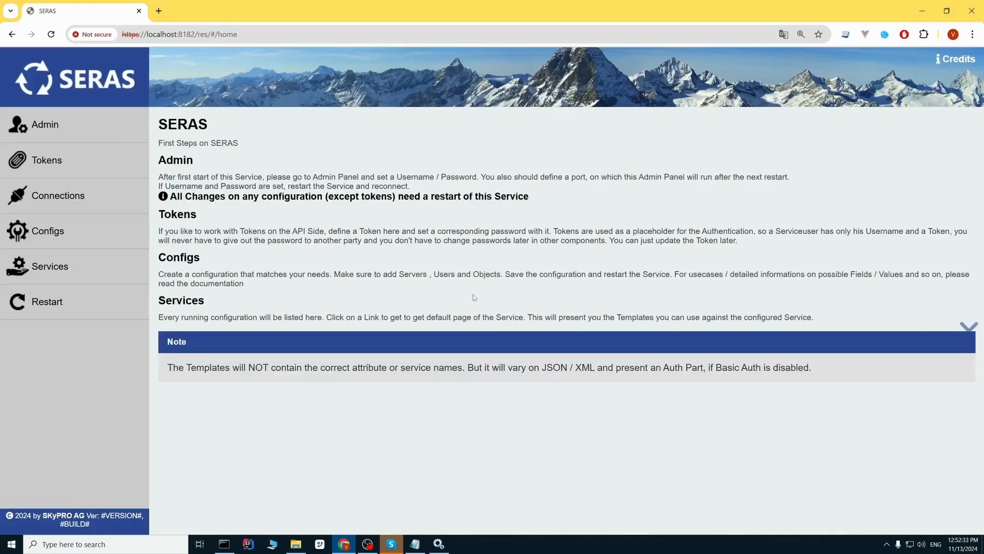
{"action": "left_click", "coordinate": [71, 125]}
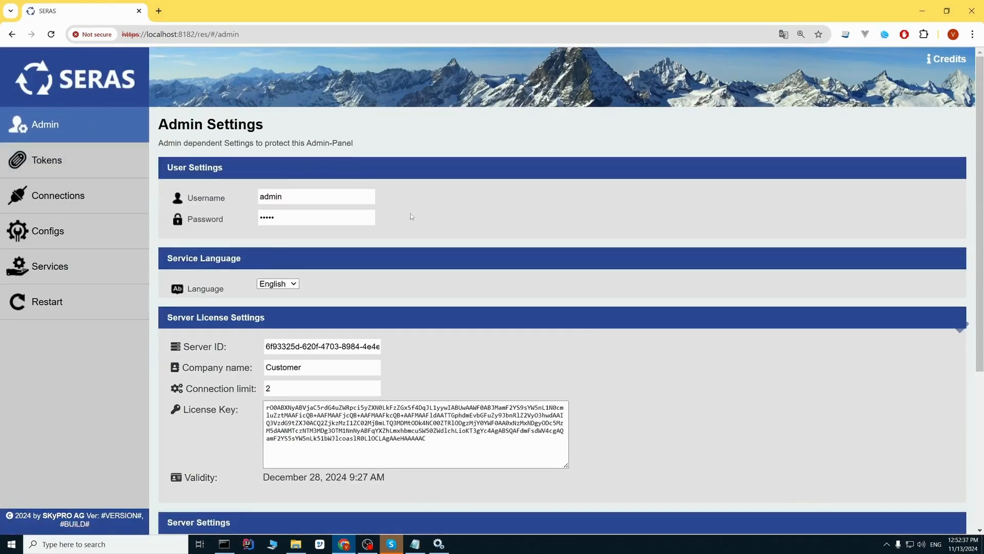
- Append '5' to the keystore password and save the admin settings, triggering the SSL-disabled alert
{"action": "scroll", "coordinate": [413, 216], "scroll_direction": "down", "scroll_amount": 4}
{"action": "scroll", "coordinate": [433, 287], "scroll_direction": "down", "scroll_amount": 1}
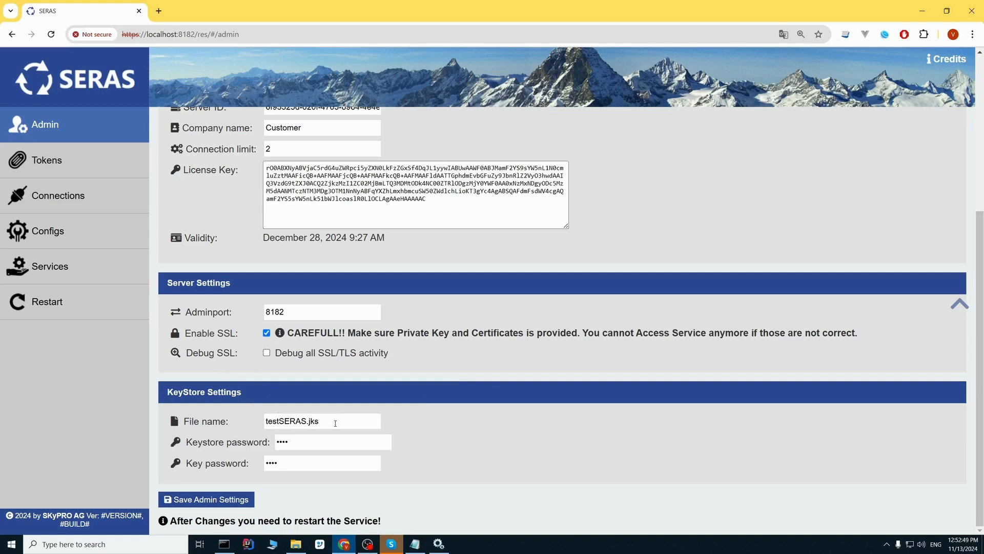
{"action": "left_click_drag", "start_coordinate": [303, 443], "coordinate": [275, 440]}
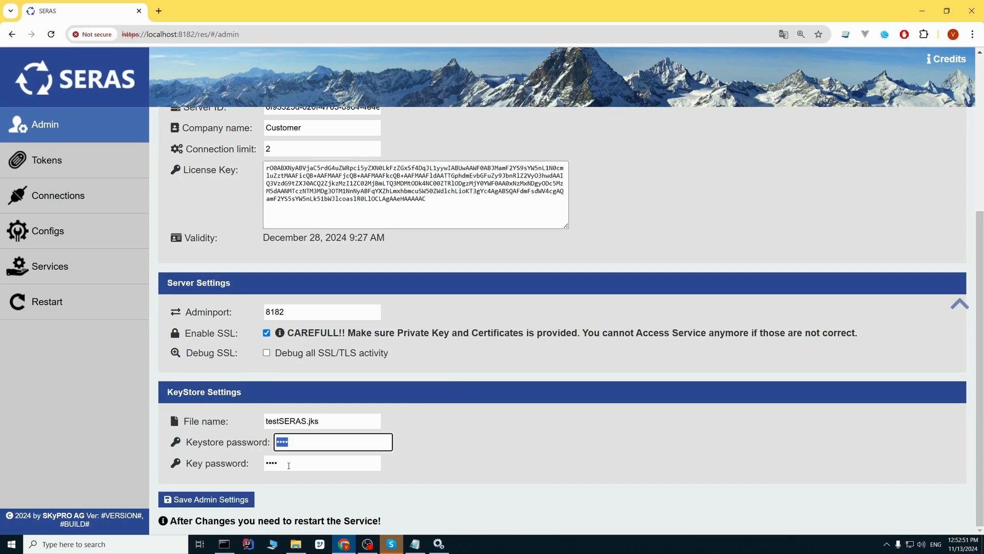
{"action": "left_click", "coordinate": [288, 464]}
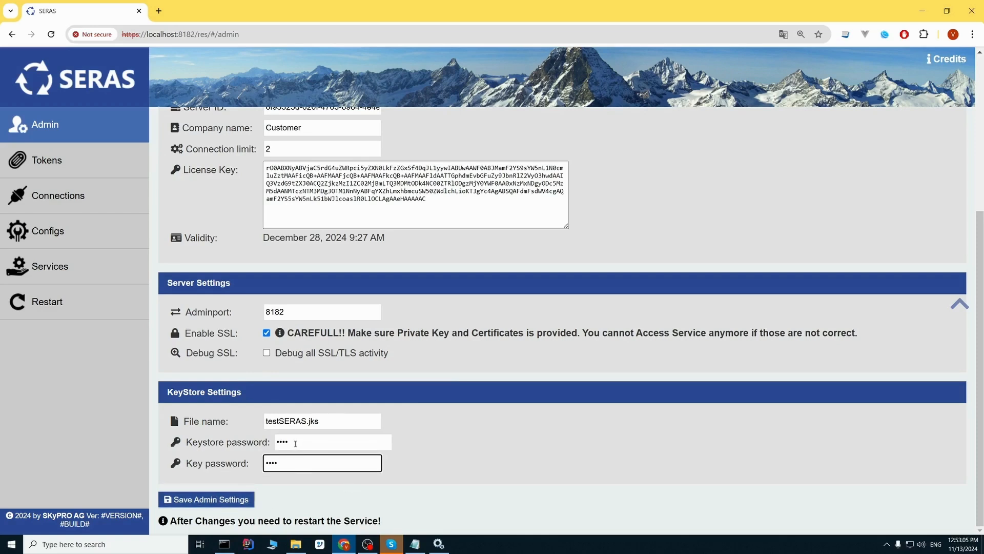
{"action": "key", "text": "ctrl+l"}
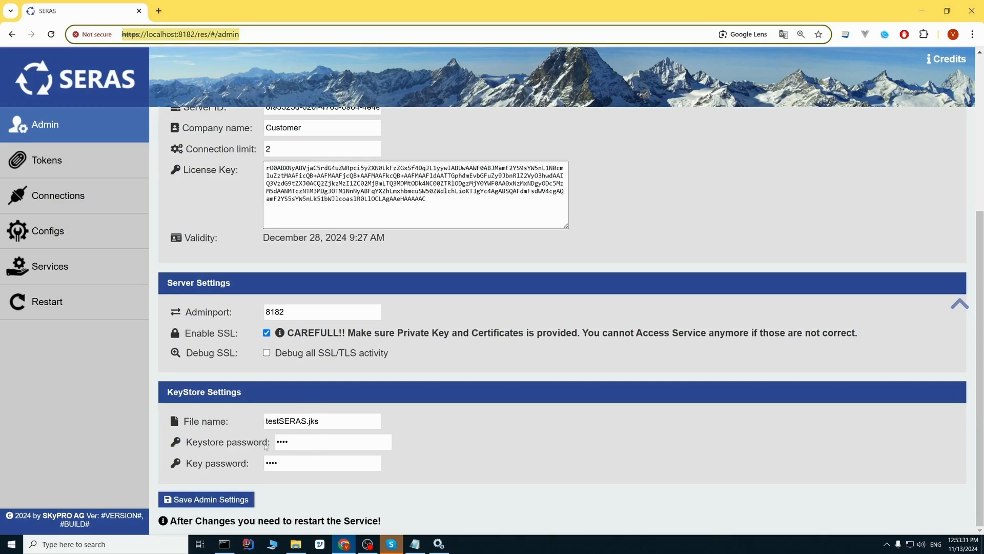
{"action": "left_click", "coordinate": [301, 444]}
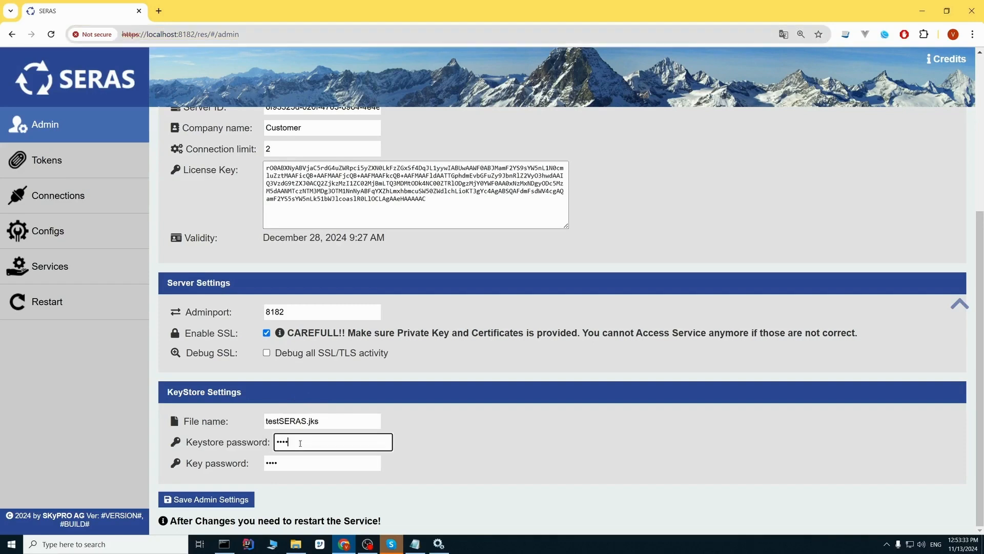
{"action": "type", "text": "5"}
{"action": "left_click", "coordinate": [217, 502]}
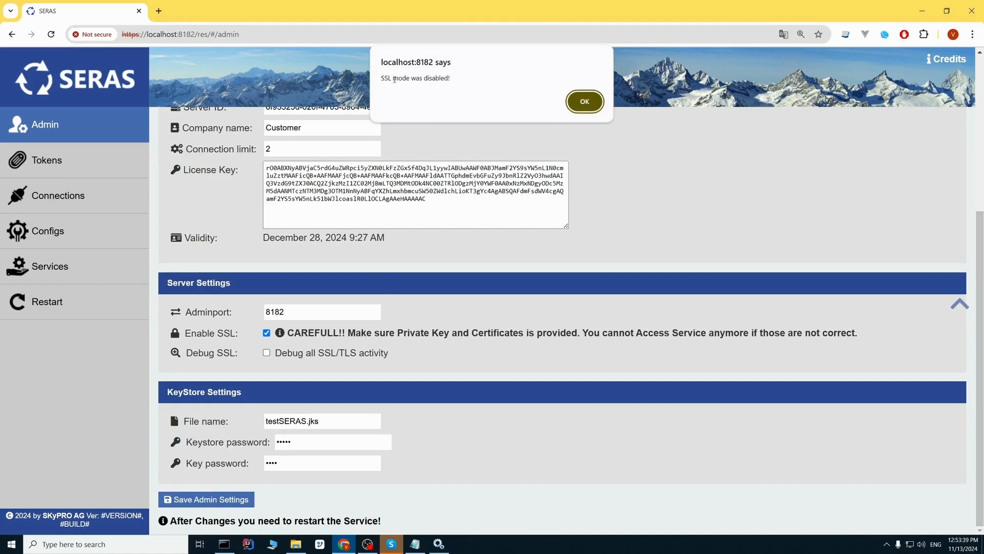
- Dismiss the SSL-disabled alert and read the keystore tampered-or-wrong-password error message
{"action": "left_click", "coordinate": [578, 103]}
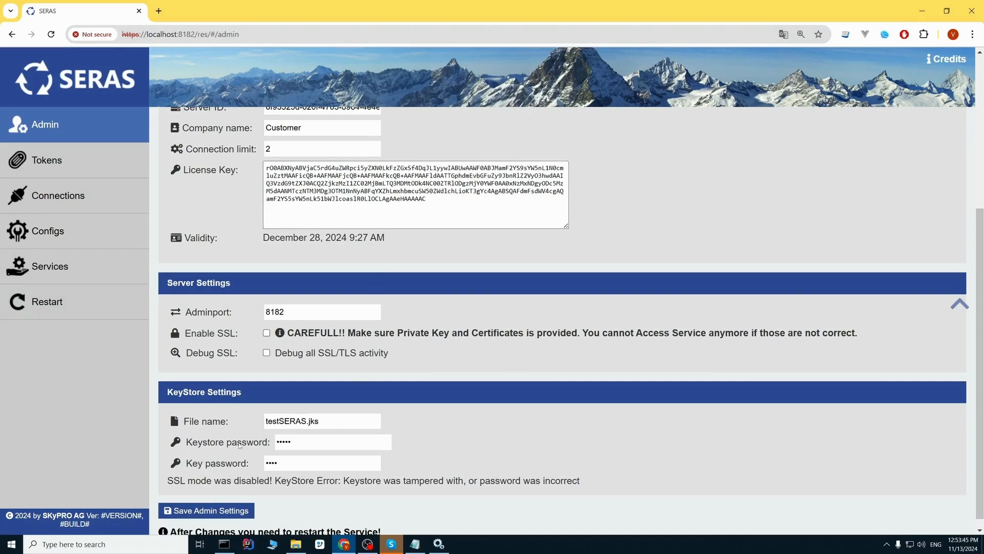
{"action": "left_click_drag", "start_coordinate": [167, 482], "coordinate": [359, 482]}
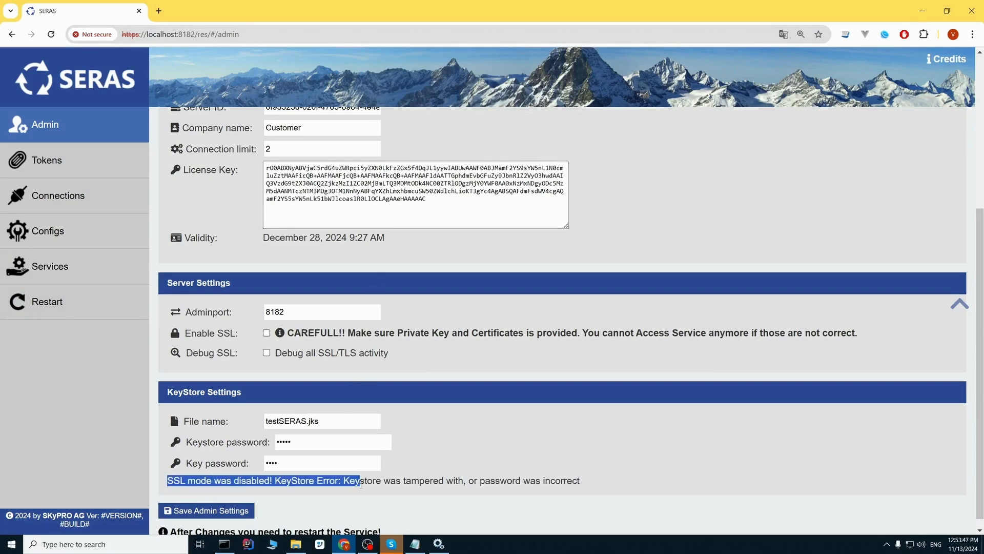
{"action": "left_click", "coordinate": [468, 479]}
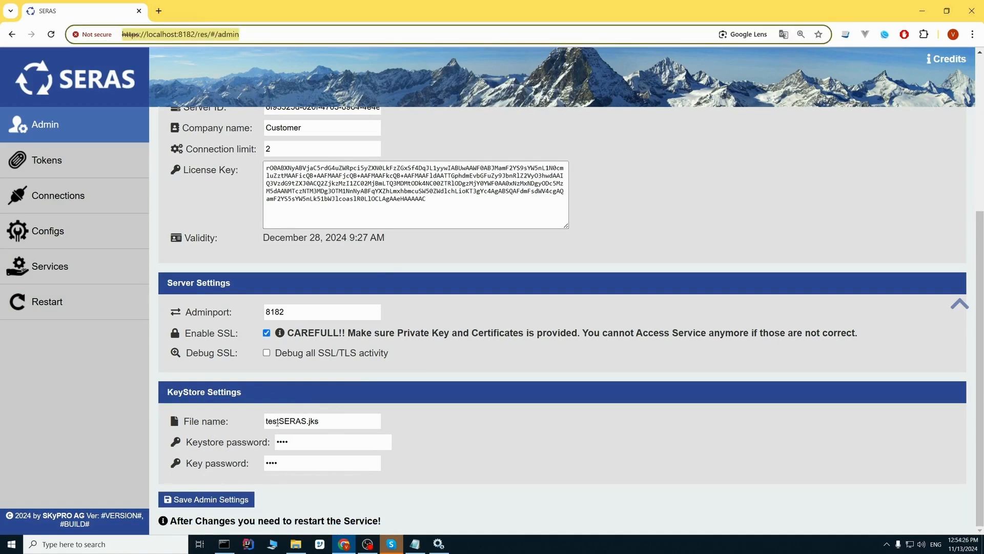
- Change the keystore file name to testwwwSERAS.jks, save the settings, and dismiss the SSL-disabled alert
{"action": "left_click", "coordinate": [279, 422]}
{"action": "type", "text": "ww"}
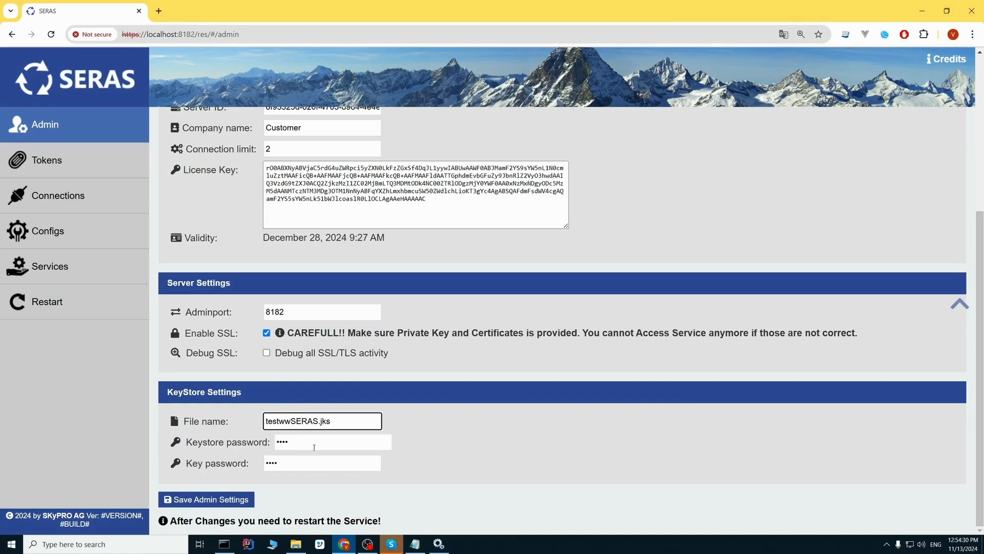
{"action": "type", "text": "w"}
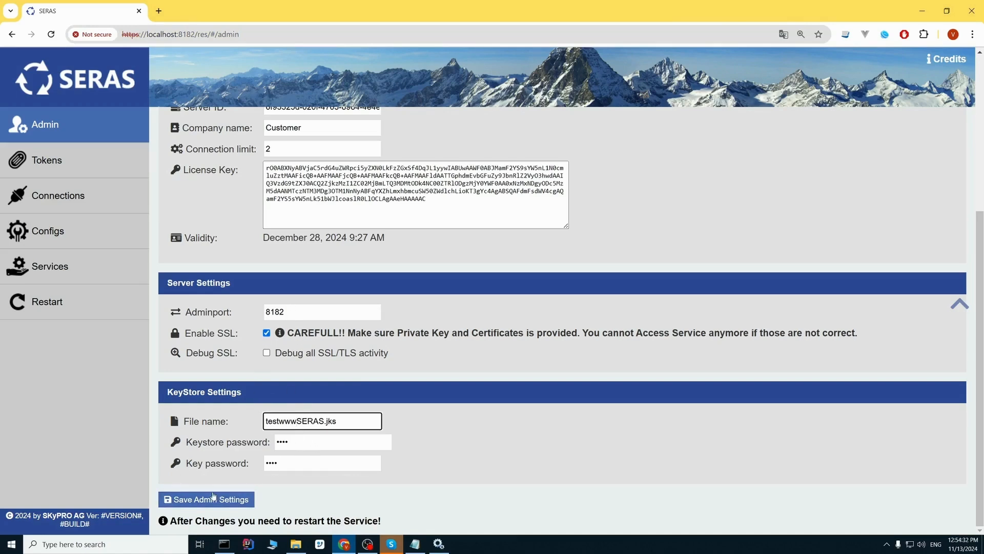
{"action": "left_click", "coordinate": [220, 500]}
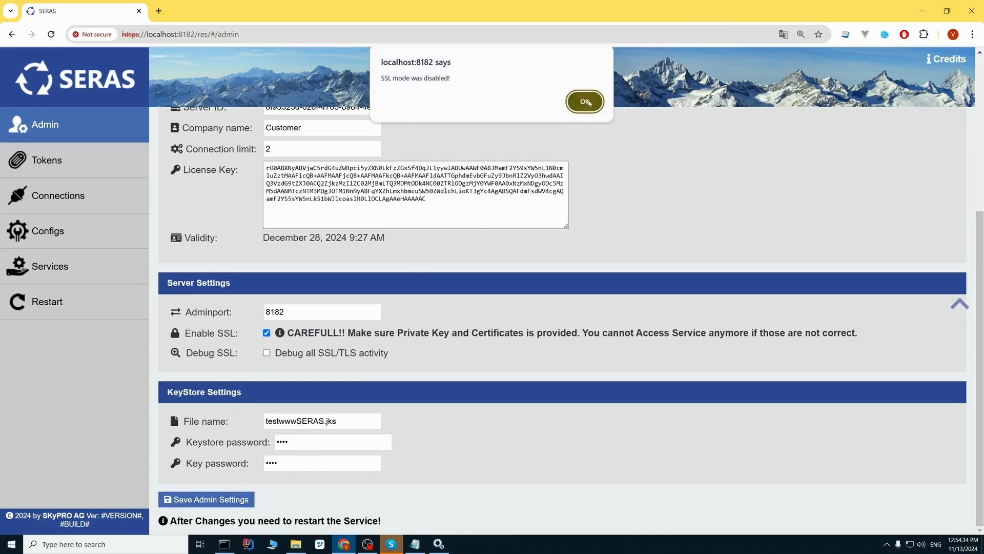
{"action": "left_click", "coordinate": [585, 97]}
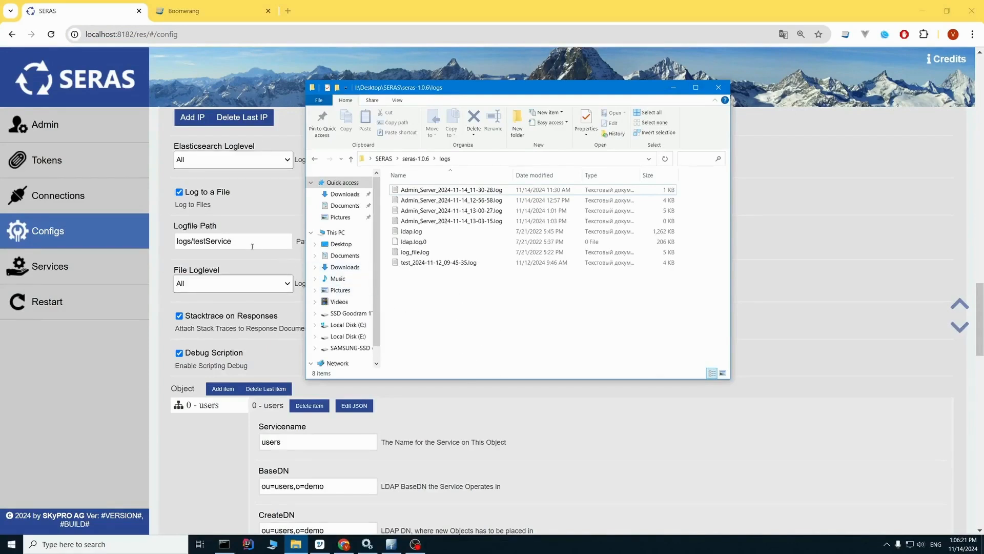
- Copy testService from the Logfile Path and create a testService folder inside logs
{"action": "left_click_drag", "start_coordinate": [240, 240], "coordinate": [194, 241]}
{"action": "key", "text": "ctrl+c"}
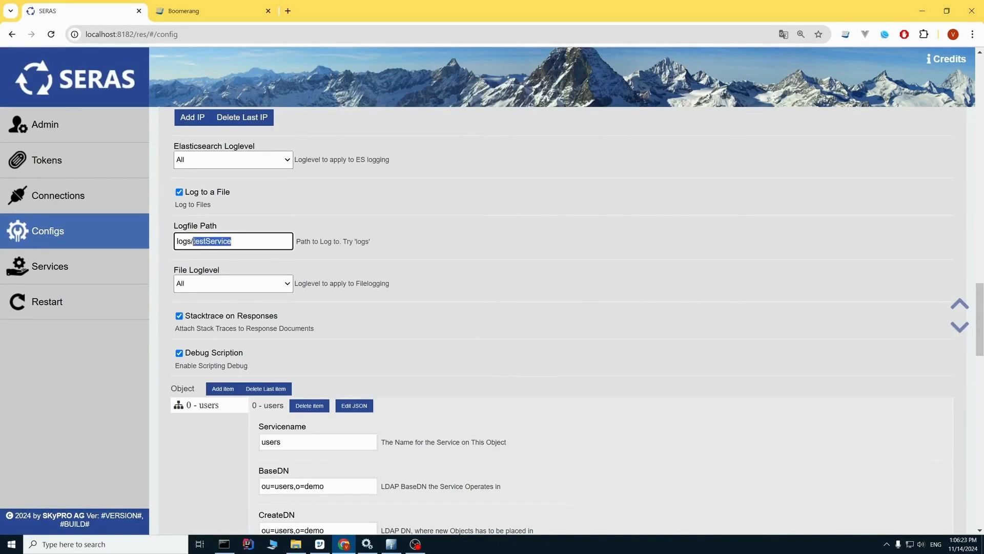
{"action": "left_click", "coordinate": [296, 544]}
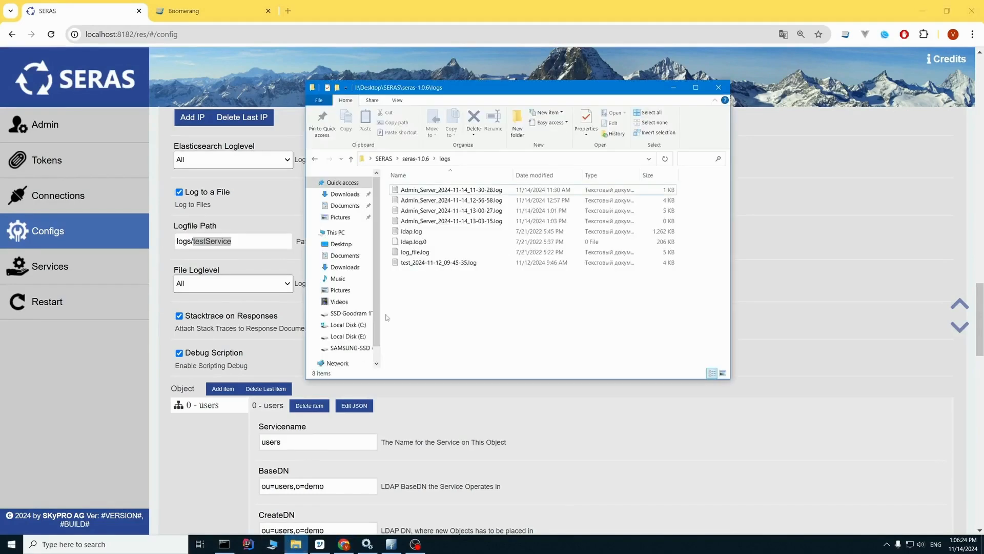
{"action": "right_click", "coordinate": [446, 297]}
{"action": "mouse_move", "coordinate": [476, 447]}
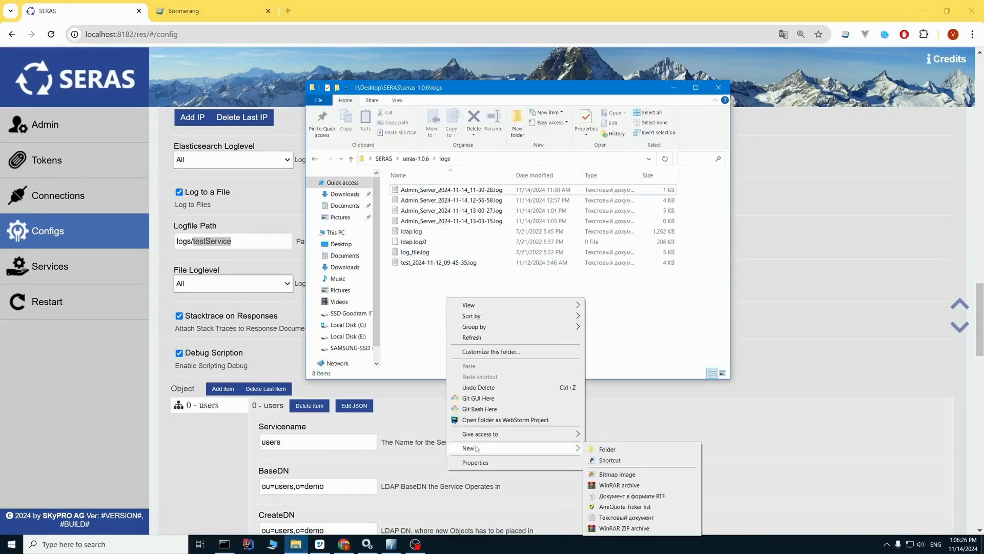
{"action": "left_click", "coordinate": [613, 450]}
{"action": "key", "text": "ctrl+v"}
{"action": "left_click", "coordinate": [455, 347]}
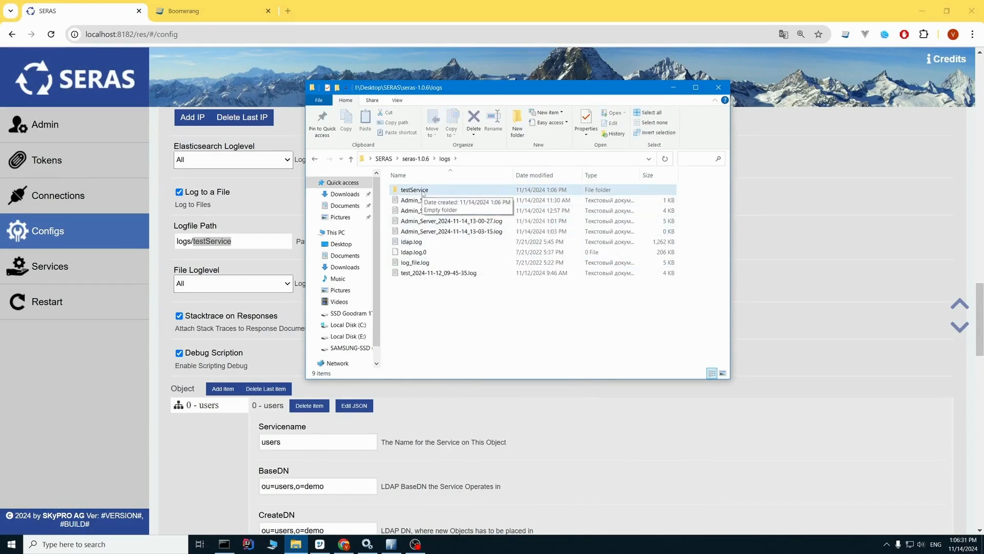
- Recheck the Logfile Path, then open the seras-1.0.6 configs folder in File Explorer
{"action": "left_click", "coordinate": [251, 245]}
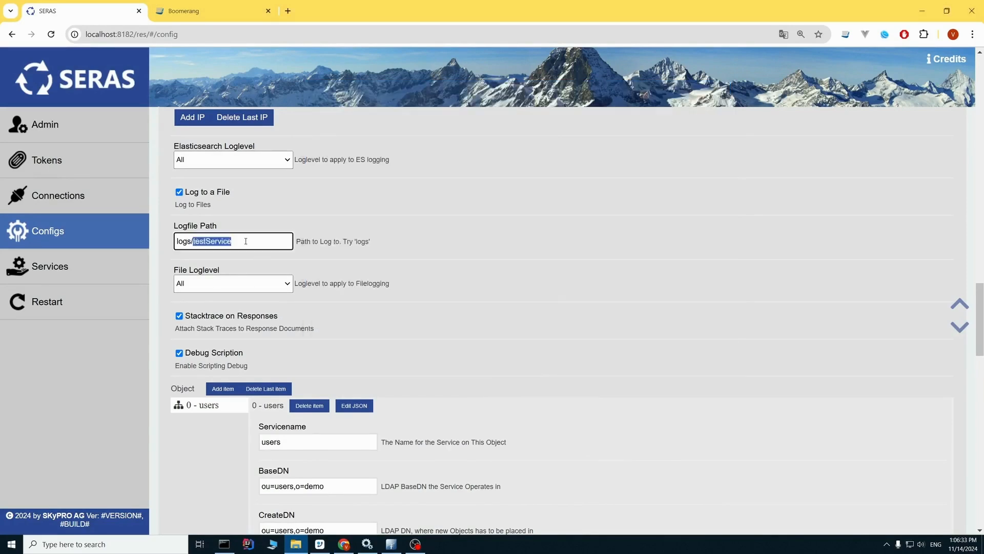
{"action": "left_click_drag", "start_coordinate": [250, 246], "coordinate": [206, 244]}
{"action": "left_click", "coordinate": [220, 245]}
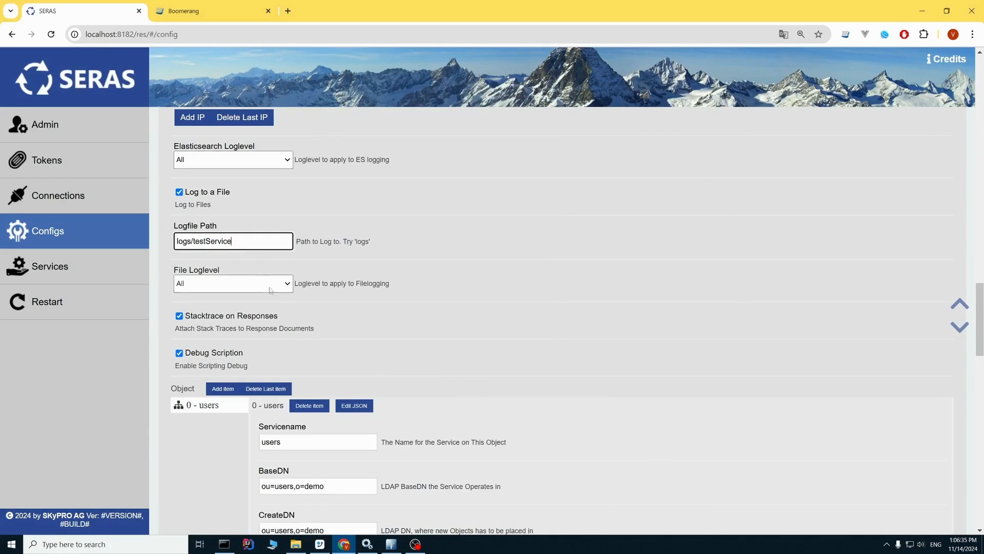
{"action": "mouse_move", "coordinate": [300, 549]}
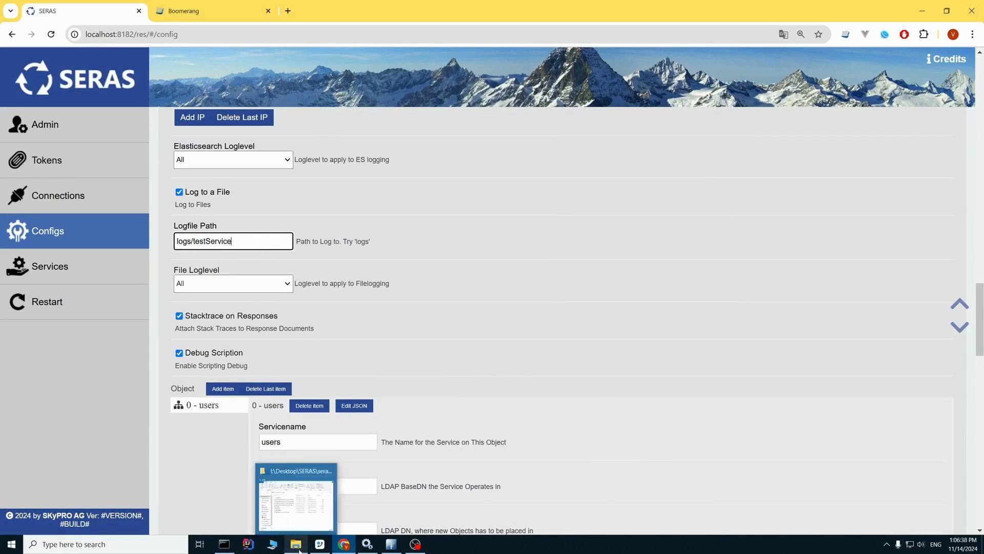
{"action": "left_click", "coordinate": [299, 519]}
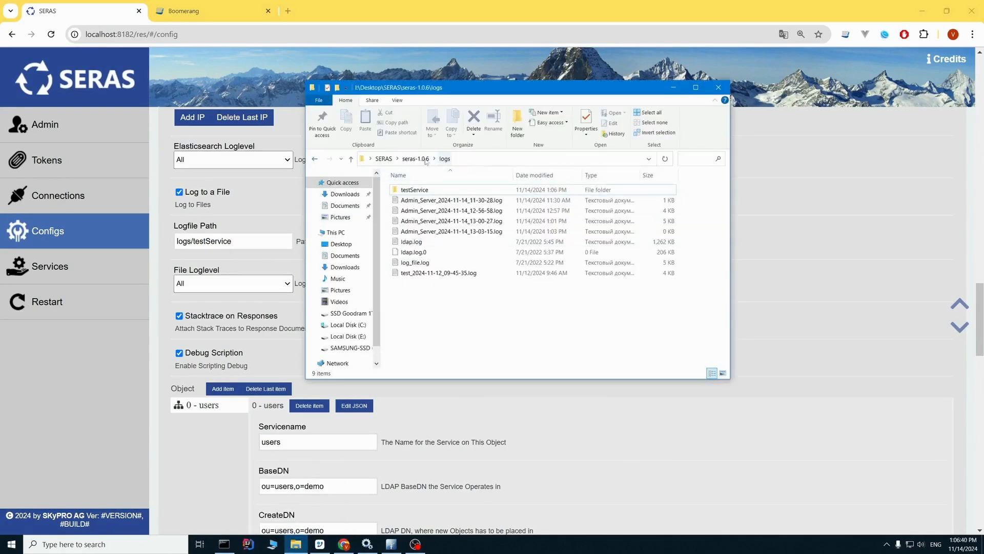
{"action": "left_click", "coordinate": [315, 160]}
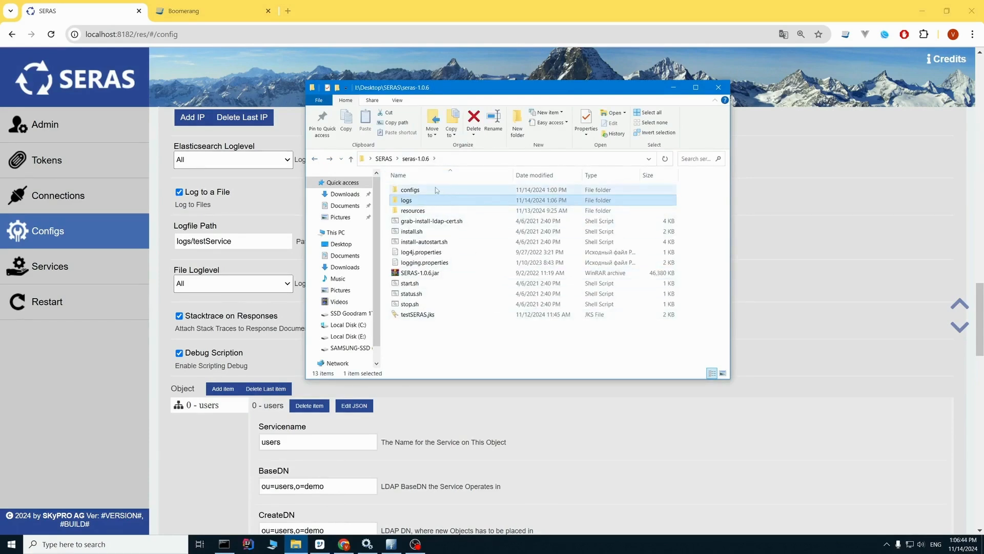
{"action": "left_click", "coordinate": [463, 191]}
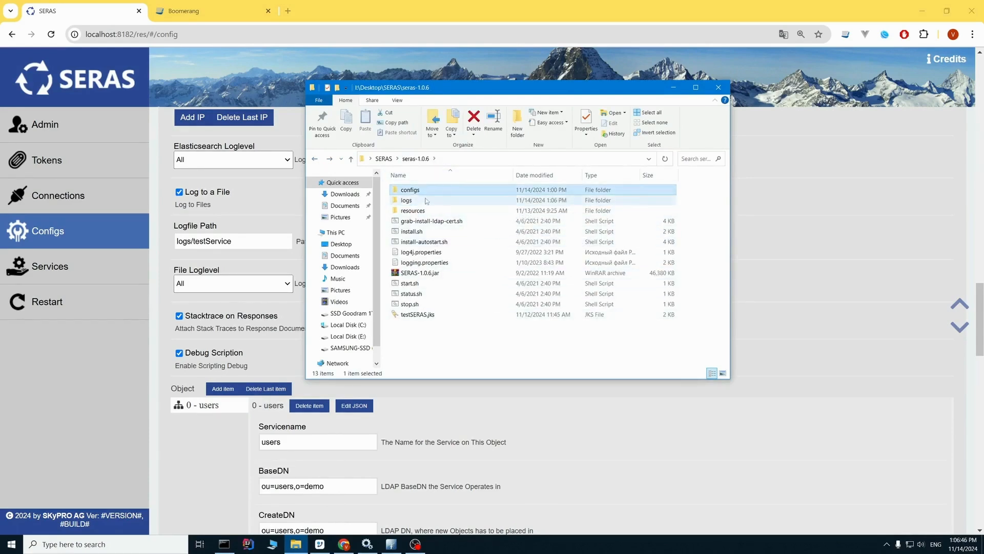
{"action": "double_click", "coordinate": [425, 190]}
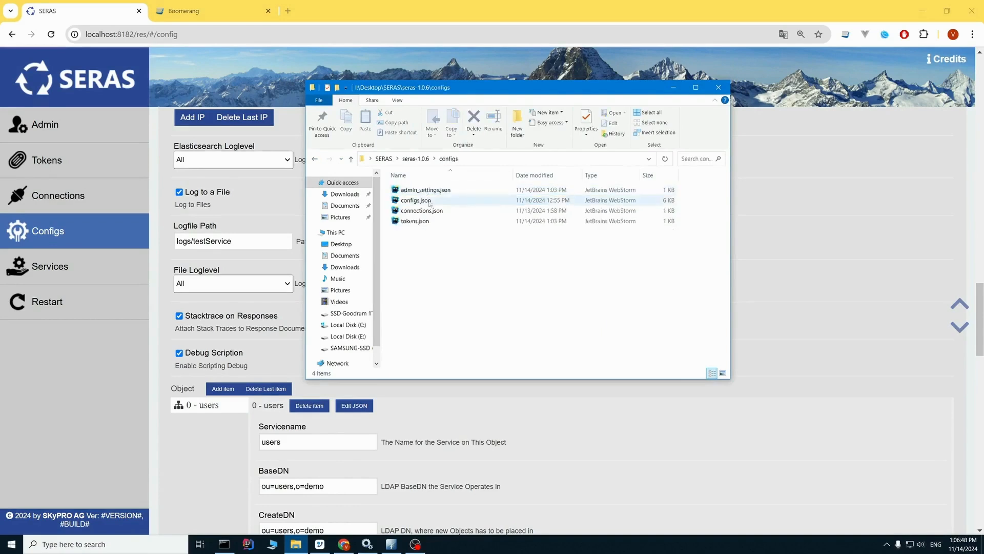